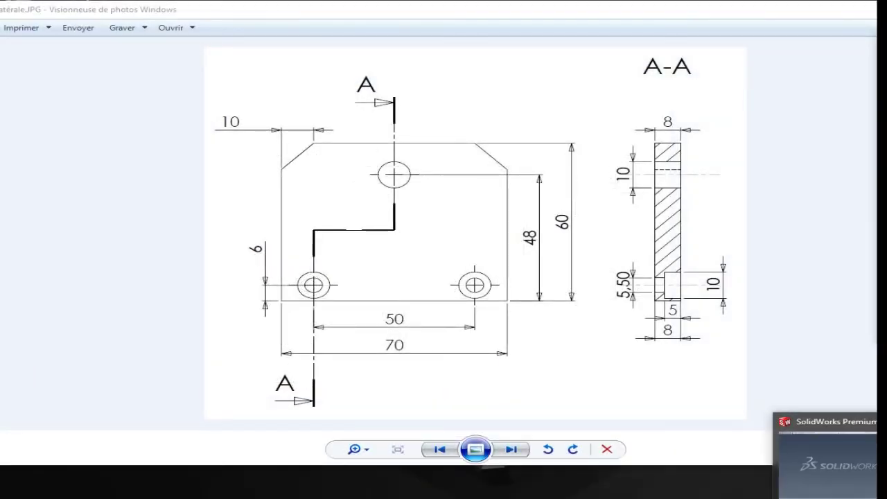
Leave the plate drawing and bring the empty SolidWorks window to the front.
{"action": "left_click", "coordinate": [818, 451]}
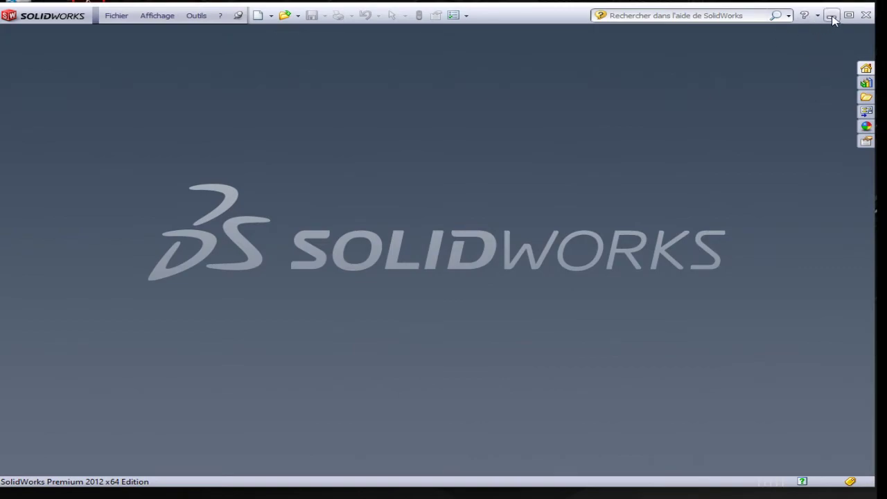
Create a new part document, Pièce5, from the Pièce template.
{"action": "left_click", "coordinate": [831, 15]}
{"action": "left_click", "coordinate": [258, 15]}
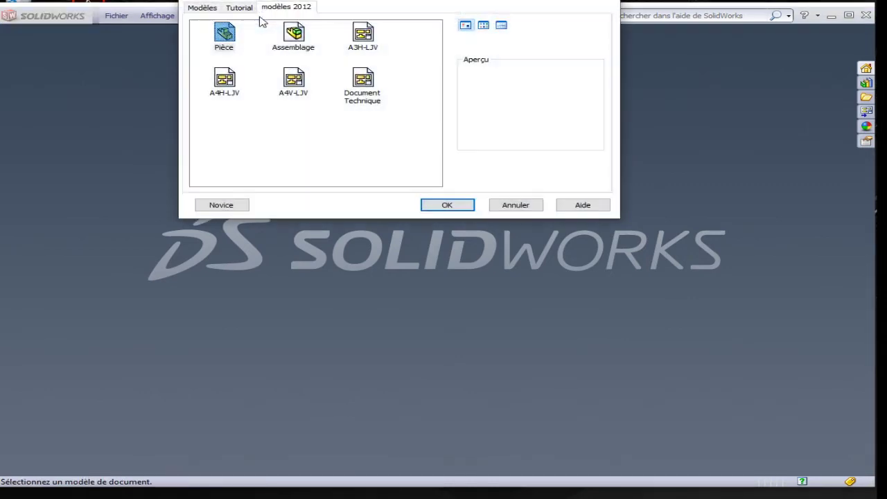
{"action": "left_click", "coordinate": [231, 32]}
{"action": "left_click", "coordinate": [447, 205]}
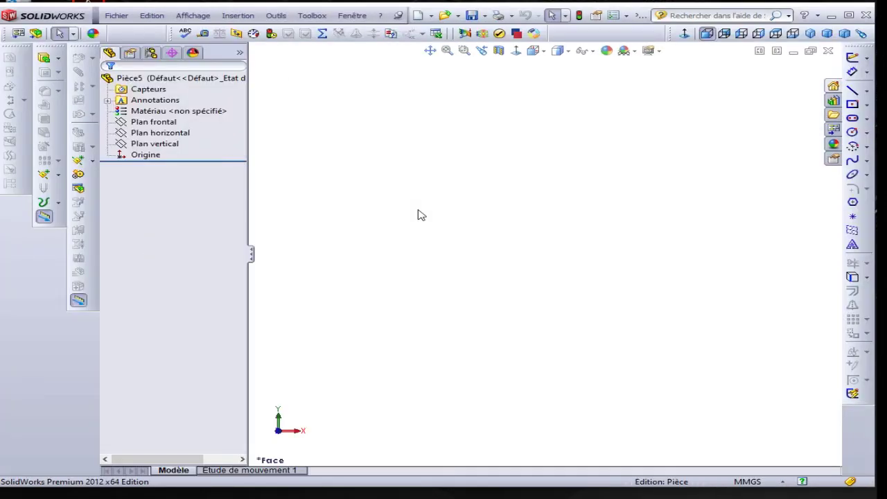
Sketch a center rectangle from the origin on the front plane.
{"action": "left_click", "coordinate": [155, 126]}
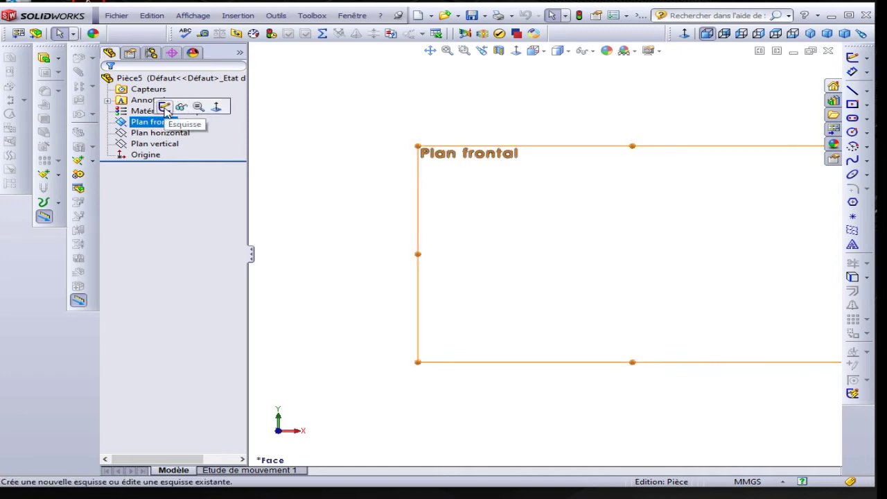
{"action": "left_click", "coordinate": [164, 107]}
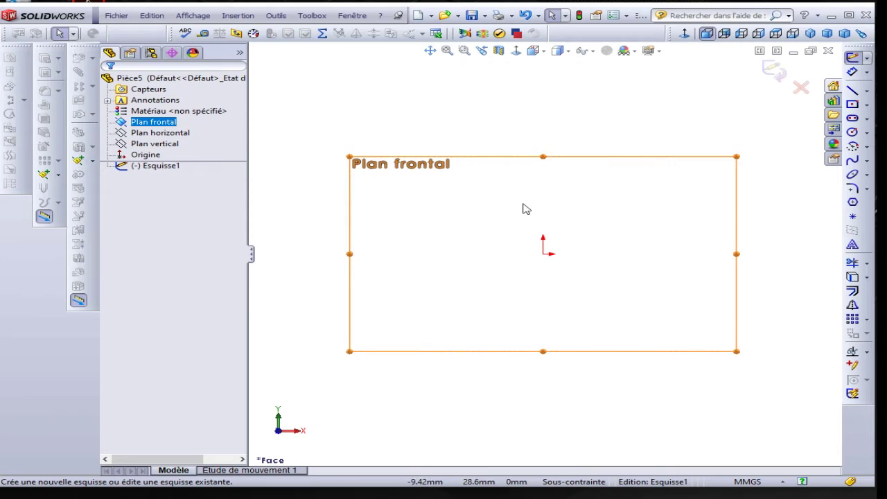
{"action": "left_click", "coordinate": [821, 491]}
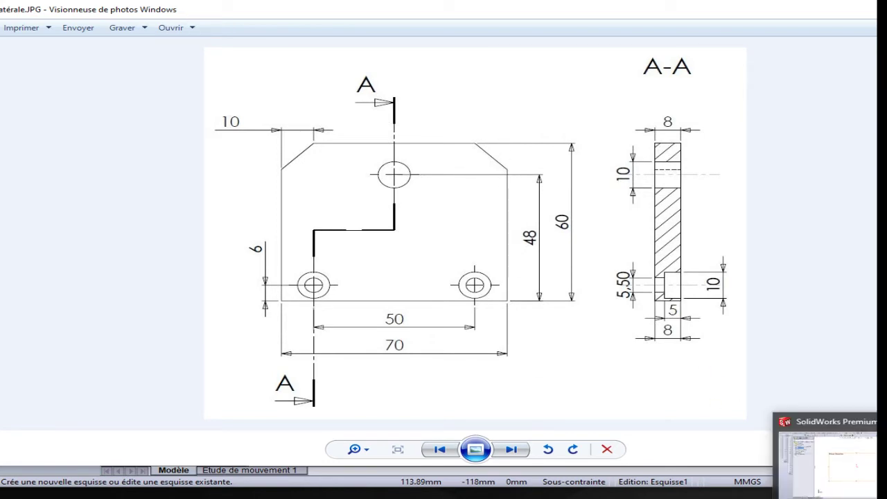
{"action": "left_click", "coordinate": [825, 461]}
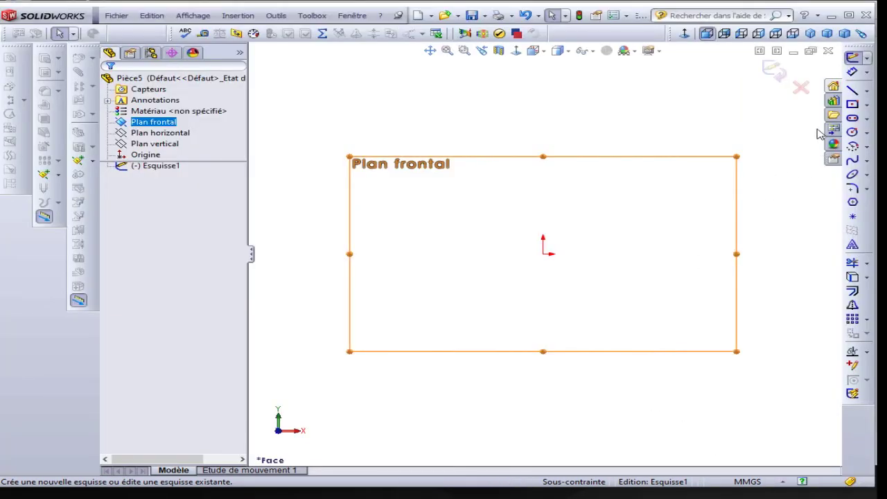
{"action": "left_click", "coordinate": [868, 104]}
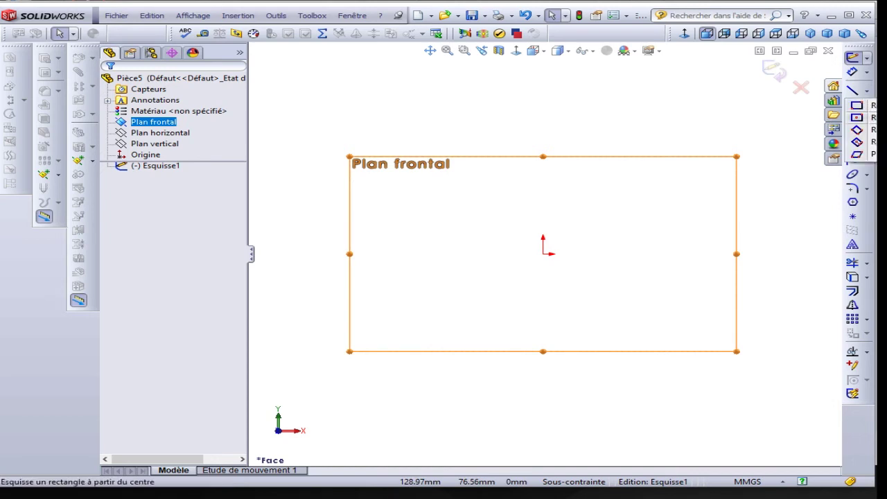
{"action": "left_click", "coordinate": [857, 117]}
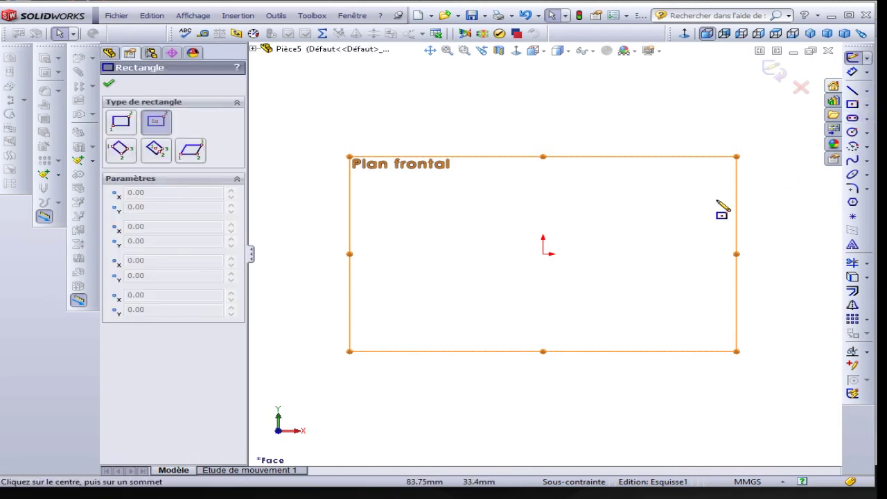
{"action": "left_click", "coordinate": [542, 253]}
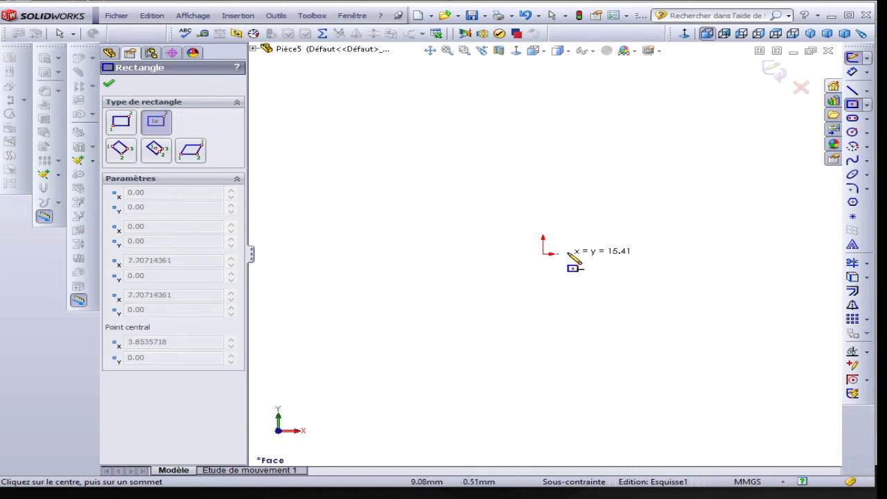
{"action": "left_click", "coordinate": [714, 136]}
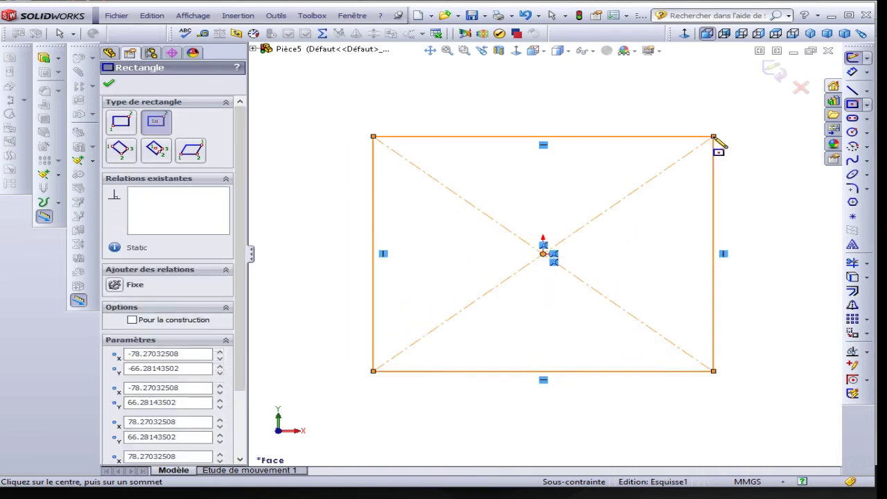
Dimension the rectangle 70 mm wide and 60 mm tall.
{"action": "left_click", "coordinate": [853, 72]}
{"action": "left_click", "coordinate": [600, 374]}
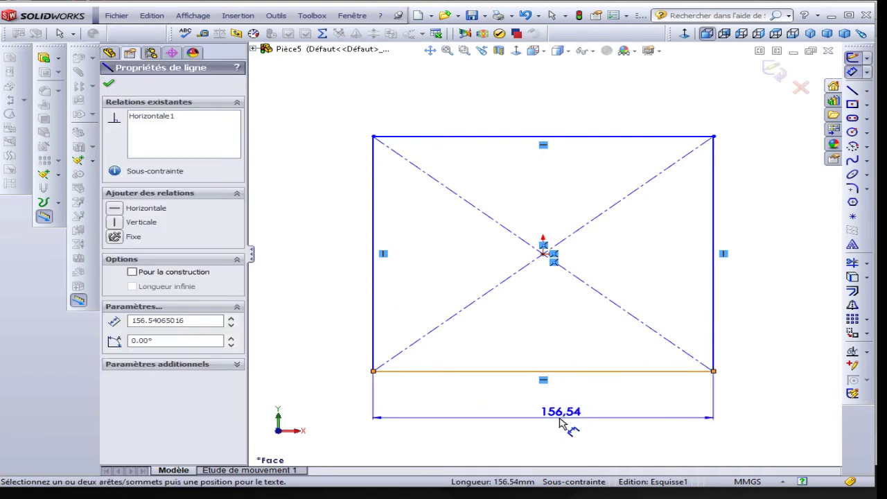
{"action": "left_click", "coordinate": [567, 419]}
{"action": "type", "text": "70"}
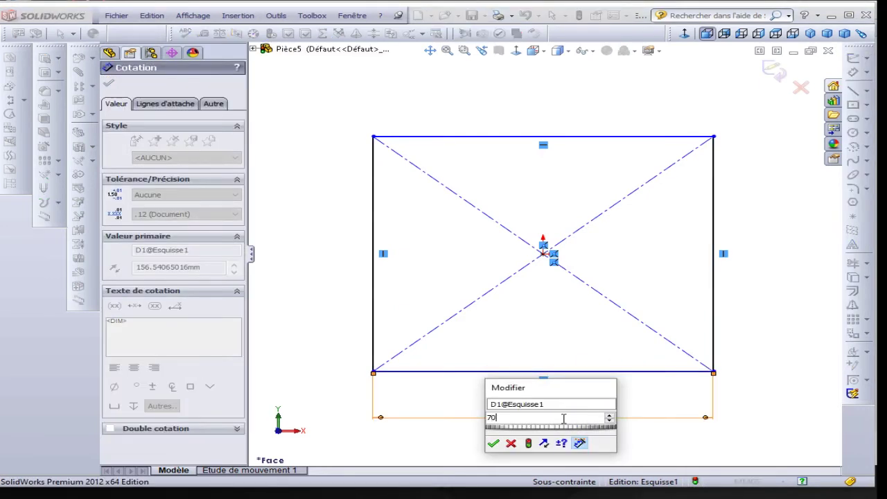
{"action": "key", "text": "Return"}
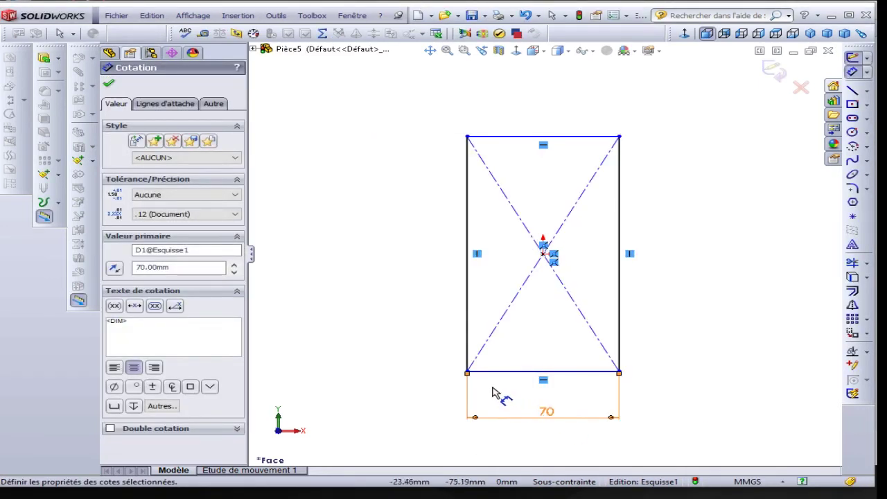
{"action": "left_click", "coordinate": [627, 293]}
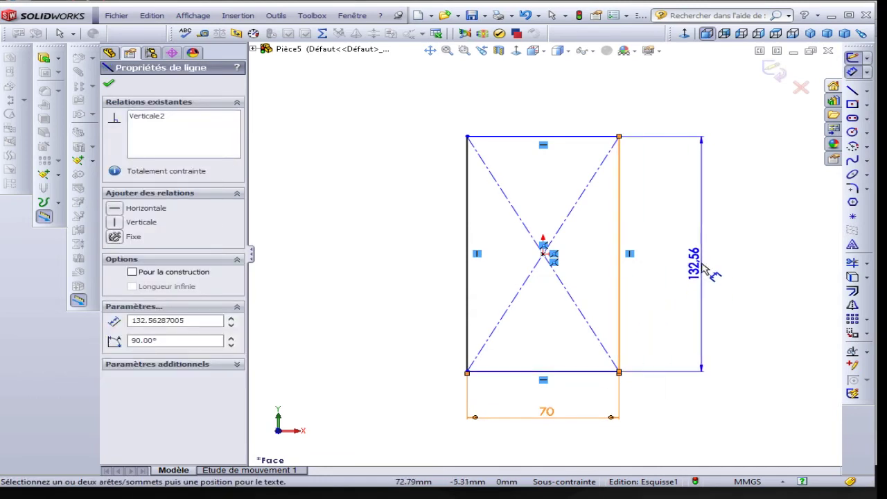
{"action": "left_click", "coordinate": [700, 257]}
{"action": "type", "text": "60"}
{"action": "key", "text": "Return"}
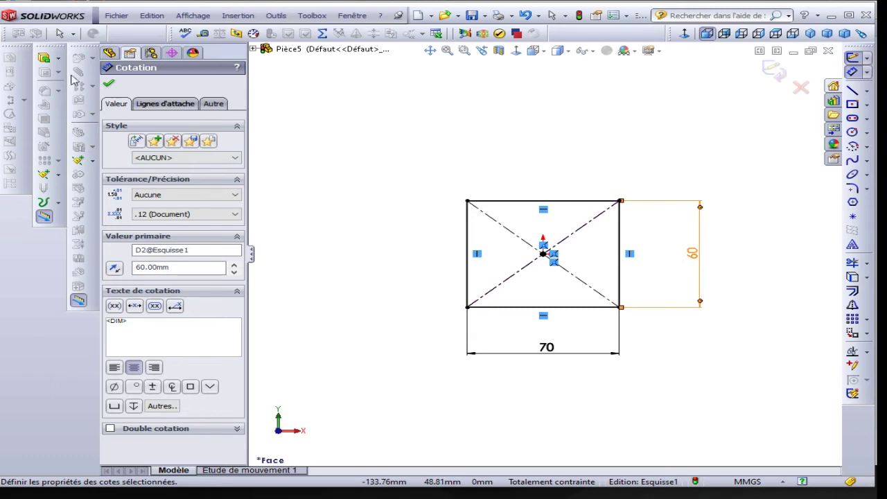
{"action": "left_click", "coordinate": [46, 61]}
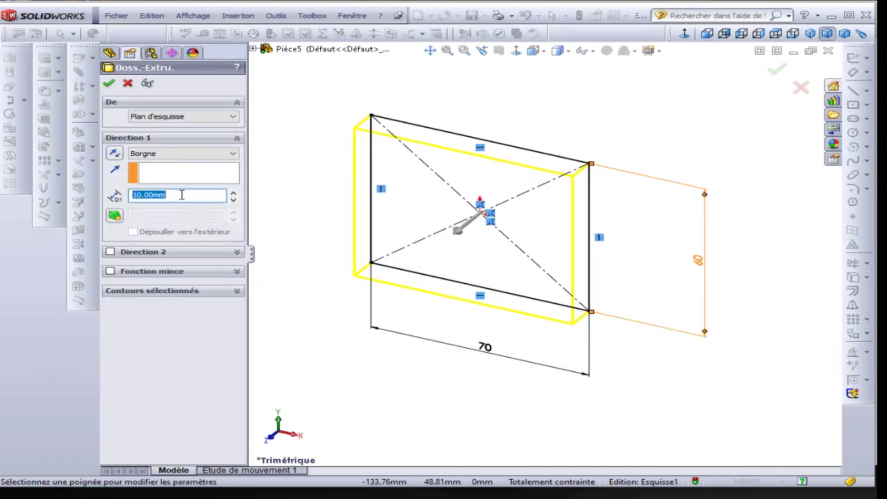
Extrude the 70 × 60 rectangle 8 mm into a solid plate and orbit to inspect it.
{"action": "type", "text": "8"}
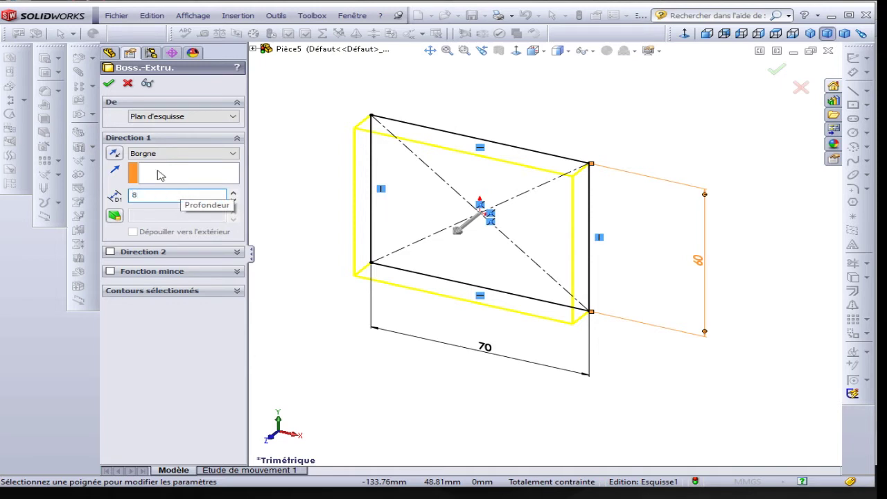
{"action": "left_click", "coordinate": [109, 83]}
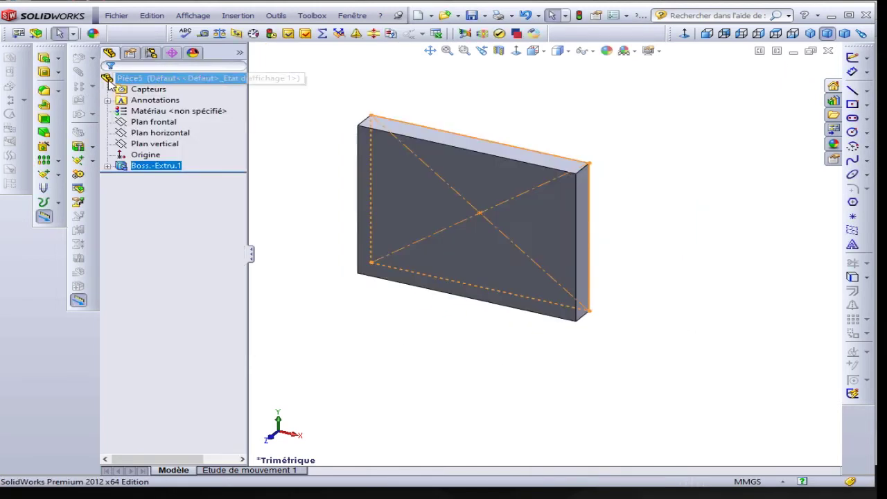
{"action": "left_click", "coordinate": [652, 153]}
{"action": "mouse_move", "coordinate": [640, 167]}
{"action": "middle_mouse_down"}
{"action": "mouse_move", "coordinate": [608, 229]}
{"action": "mouse_move", "coordinate": [568, 236]}
{"action": "mouse_move", "coordinate": [592, 229]}
{"action": "middle_mouse_up"}
{"action": "scroll", "coordinate": [485, 150], "scroll_direction": "down", "scroll_amount": 2}
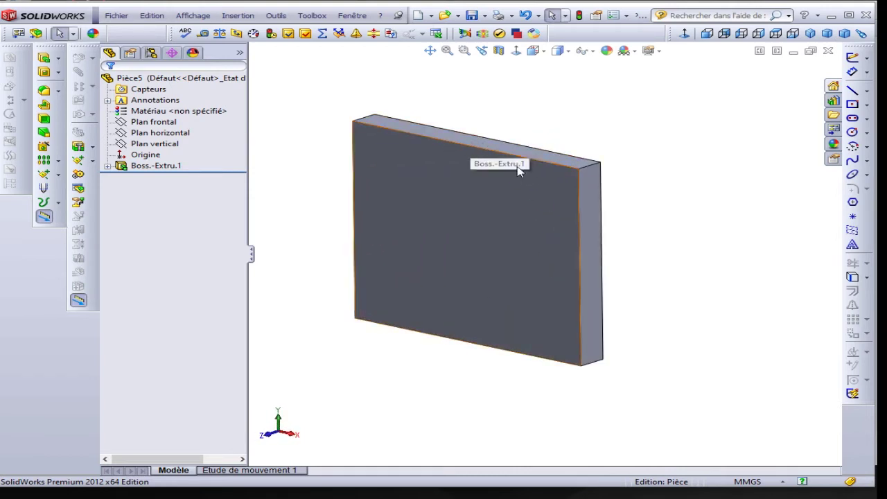
{"action": "middle_click_drag", "start_coordinate": [544, 128], "coordinate": [553, 178]}
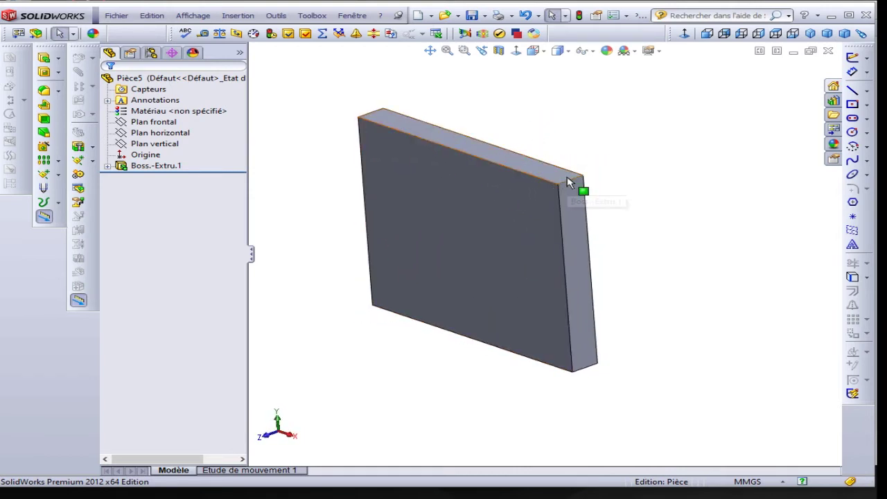
{"action": "left_click", "coordinate": [125, 134]}
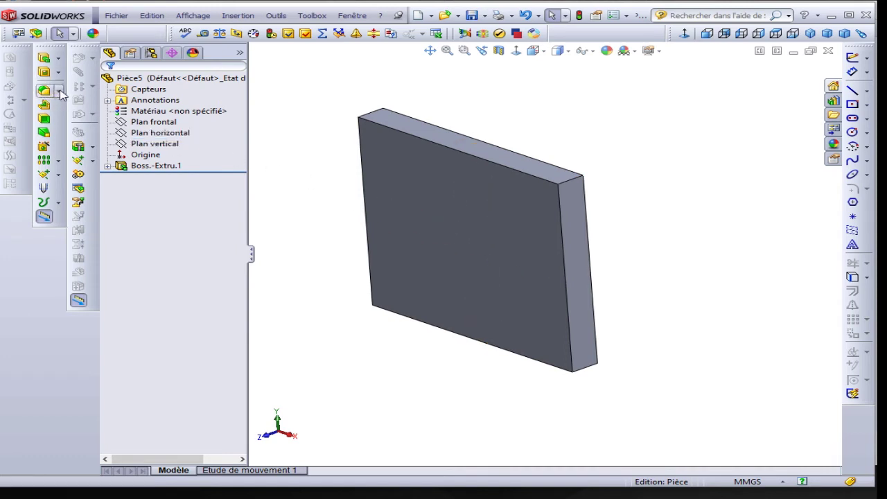
Chamfer the plate's two top corner edges at 10 mm by 45°.
{"action": "left_click", "coordinate": [60, 93]}
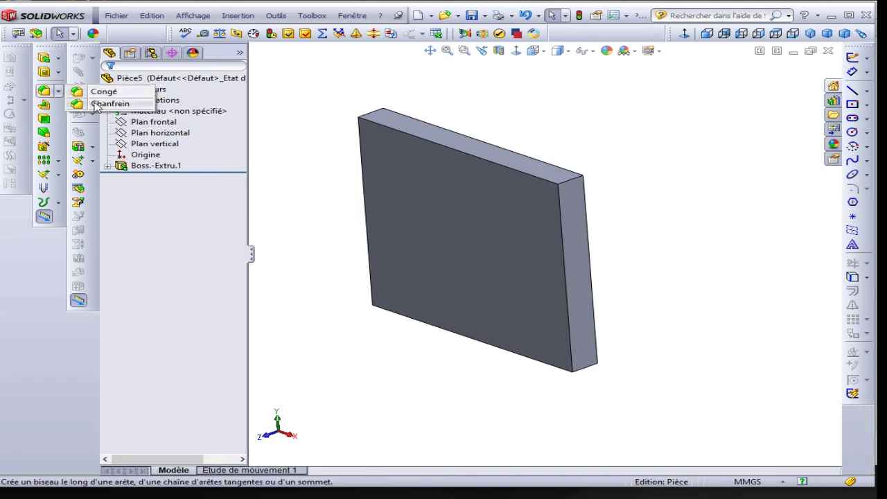
{"action": "left_click", "coordinate": [97, 103]}
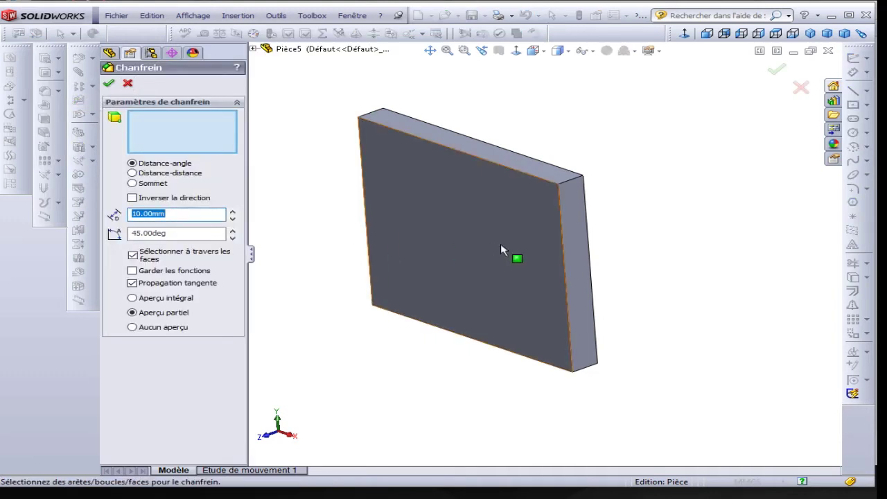
{"action": "left_click", "coordinate": [577, 179]}
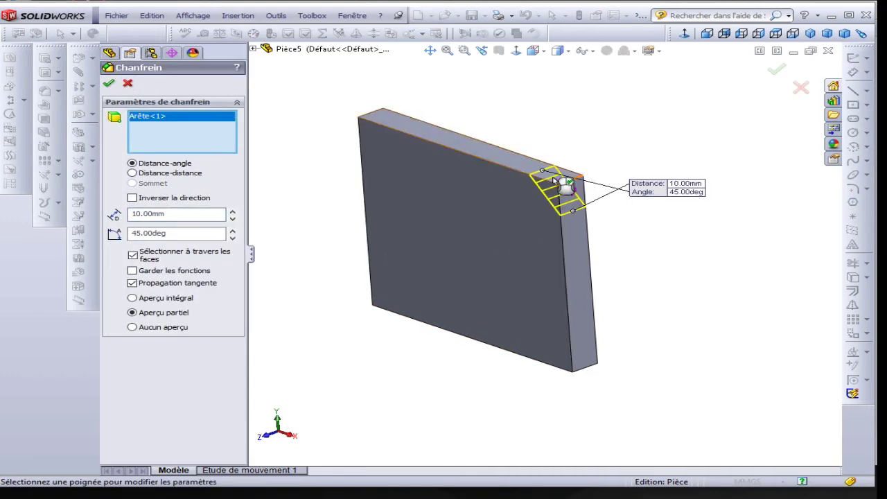
{"action": "left_click", "coordinate": [367, 115]}
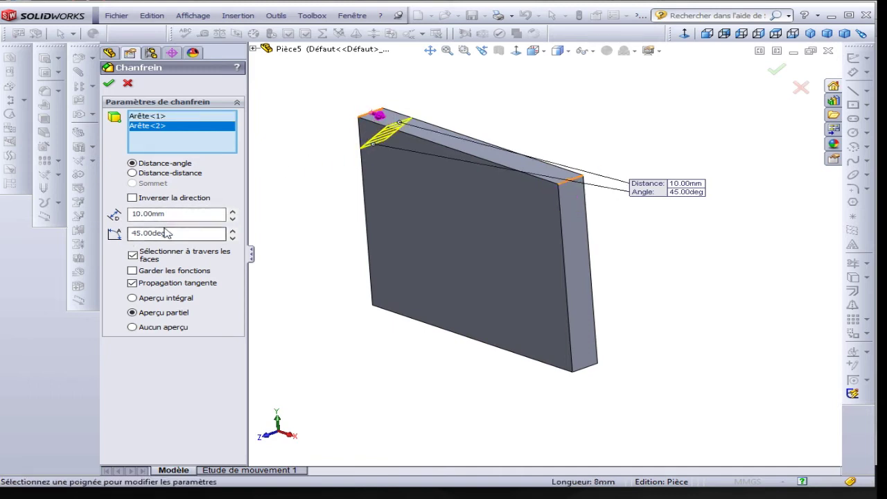
{"action": "left_click", "coordinate": [109, 82]}
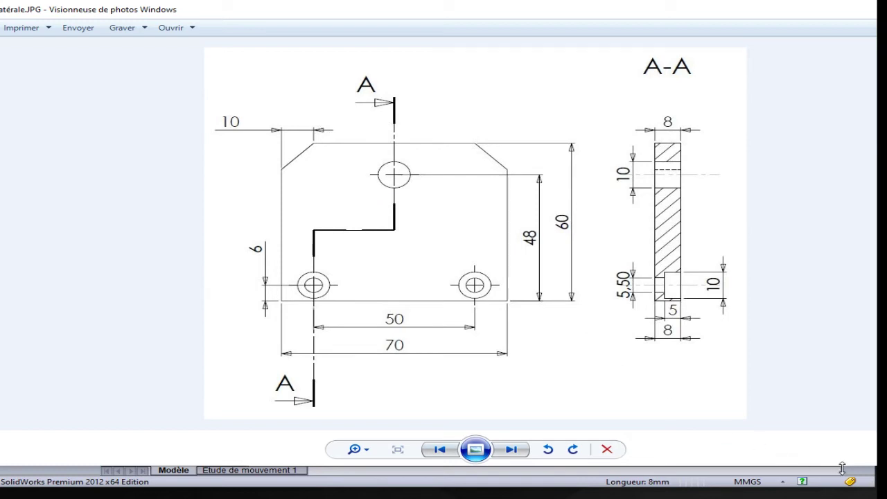
Start a straight ISO hole on the front face, sized Ø10.0, going through all.
{"action": "left_click", "coordinate": [824, 450]}
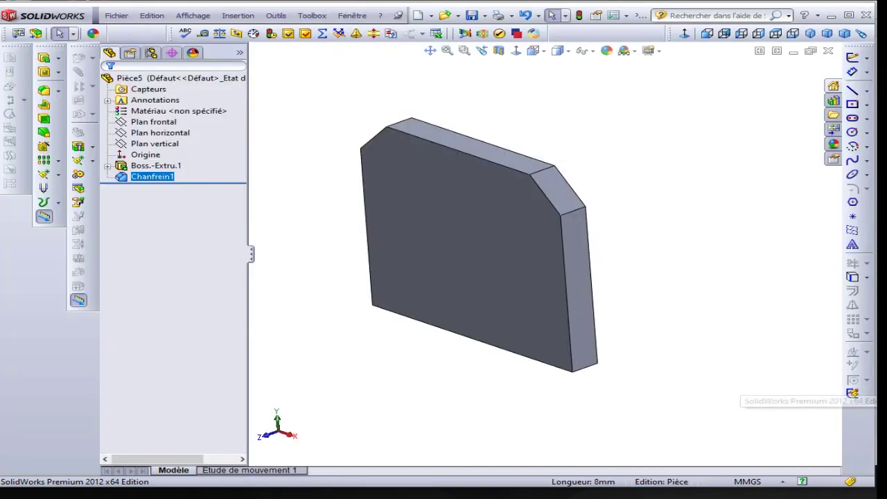
{"action": "left_click", "coordinate": [442, 203]}
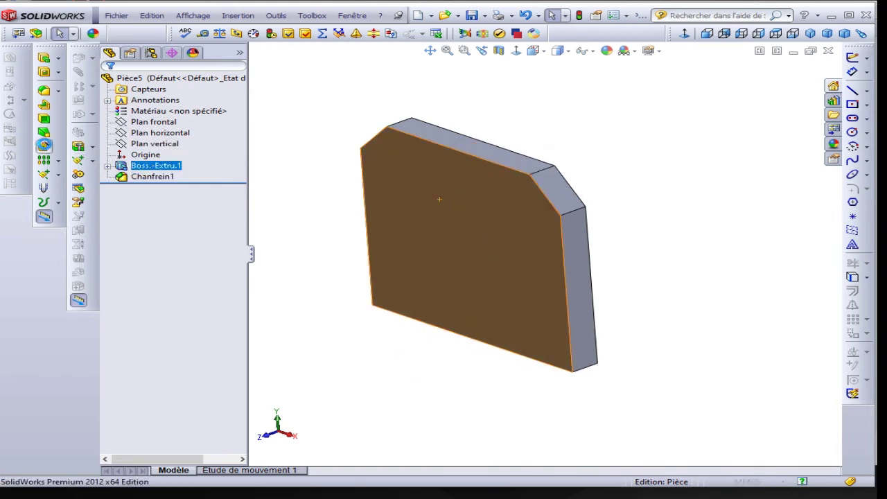
{"action": "left_click", "coordinate": [43, 146]}
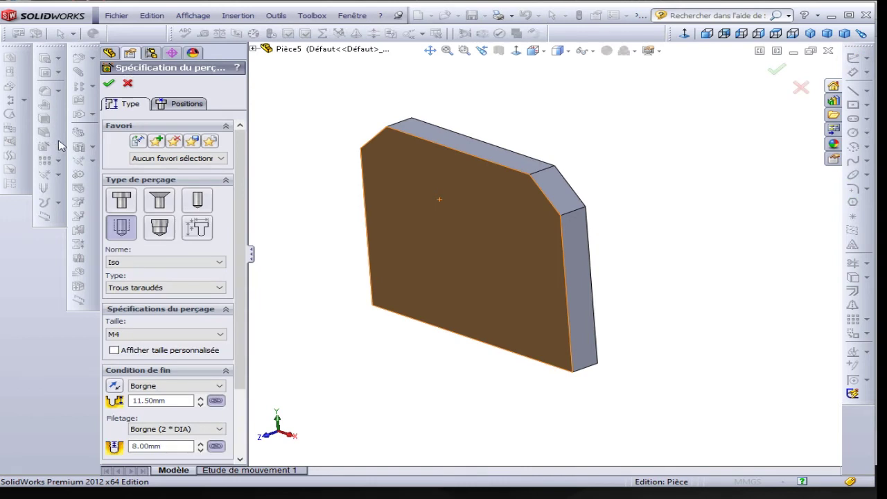
{"action": "left_click", "coordinate": [199, 201]}
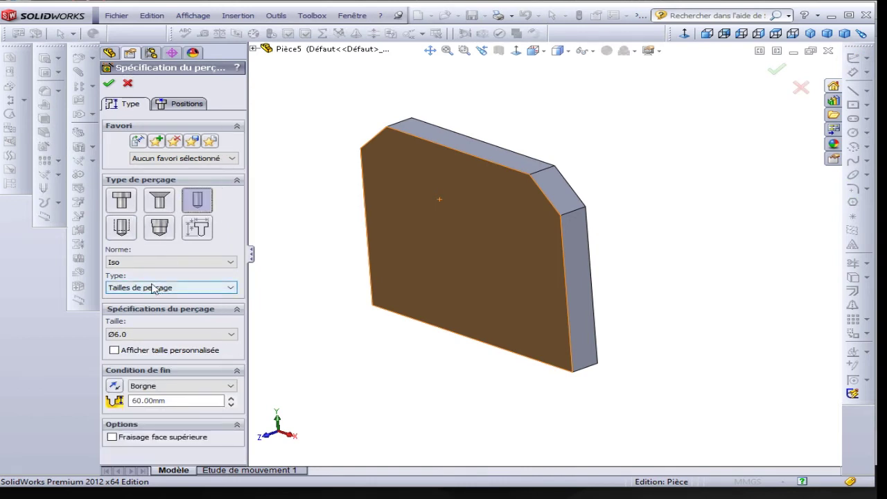
{"action": "left_click", "coordinate": [132, 335]}
{"action": "scroll", "coordinate": [148, 395], "scroll_direction": "down", "scroll_amount": 2}
{"action": "scroll", "coordinate": [148, 396], "scroll_direction": "down", "scroll_amount": 2}
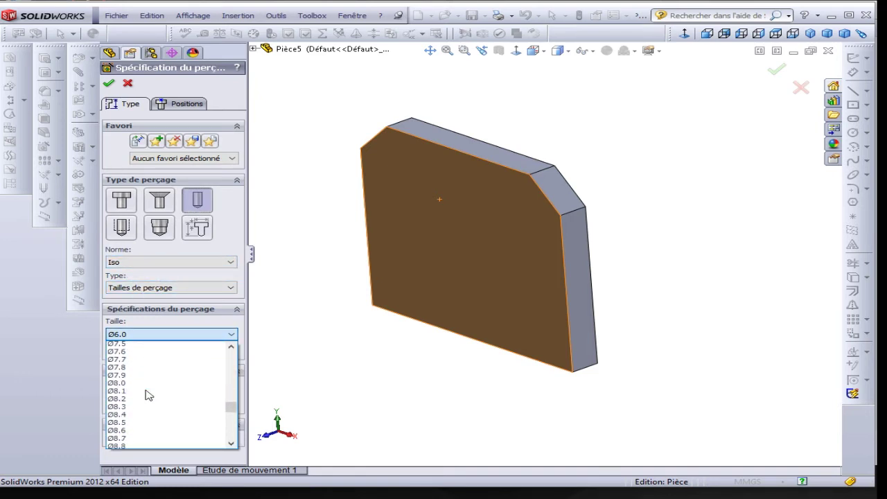
{"action": "scroll", "coordinate": [147, 395], "scroll_direction": "down", "scroll_amount": 2}
{"action": "scroll", "coordinate": [147, 395], "scroll_direction": "down", "scroll_amount": 2}
{"action": "scroll", "coordinate": [147, 395], "scroll_direction": "down", "scroll_amount": 3}
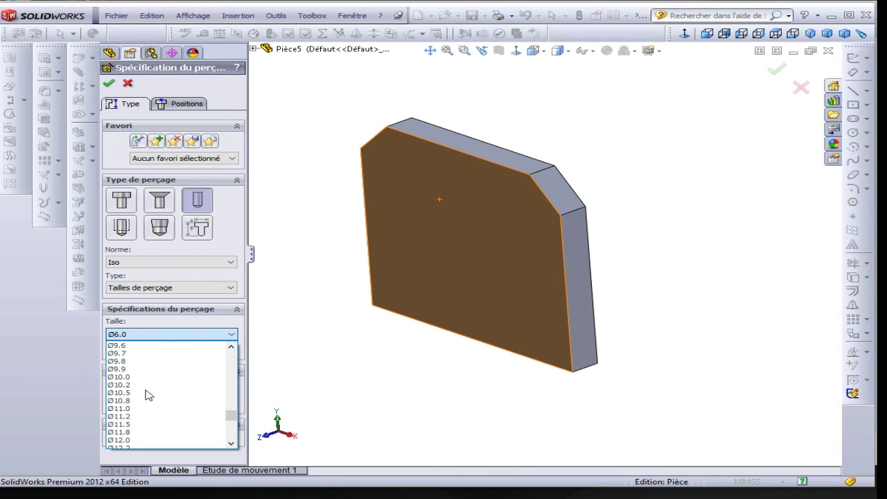
{"action": "left_click", "coordinate": [133, 377]}
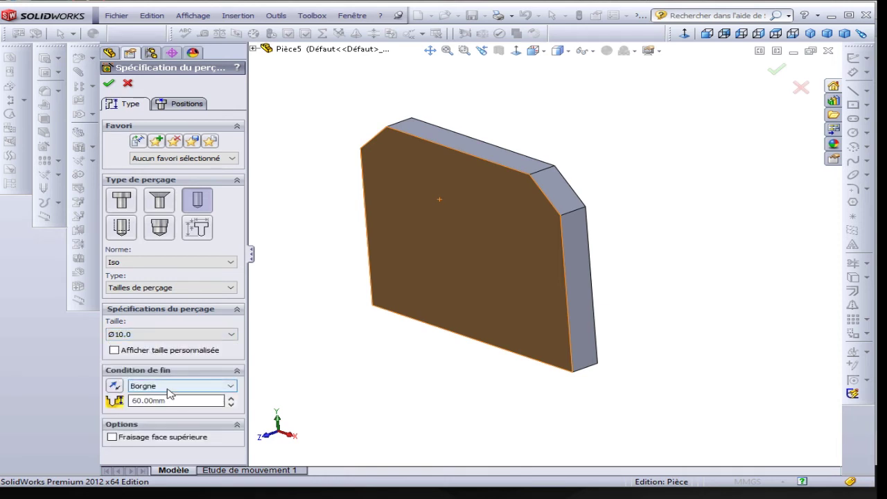
{"action": "left_click", "coordinate": [168, 392]}
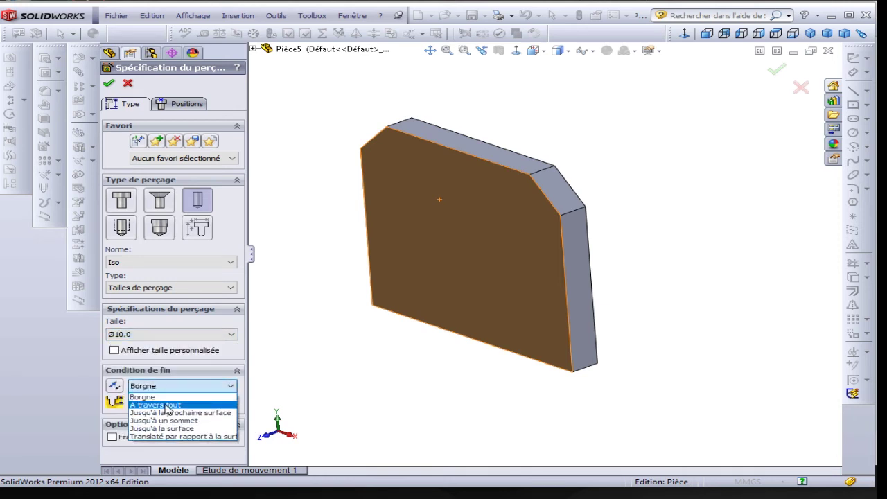
{"action": "left_click", "coordinate": [167, 406]}
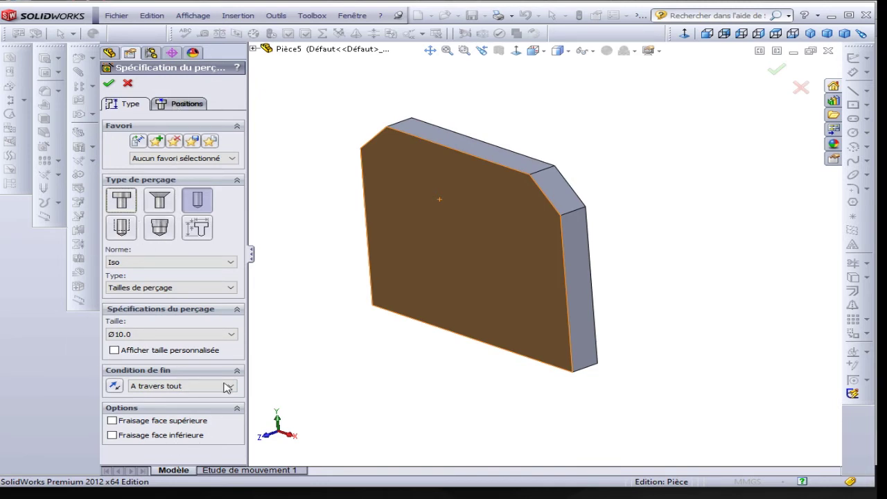
Place the hole's centre point on the plate's front face.
{"action": "left_click", "coordinate": [182, 105]}
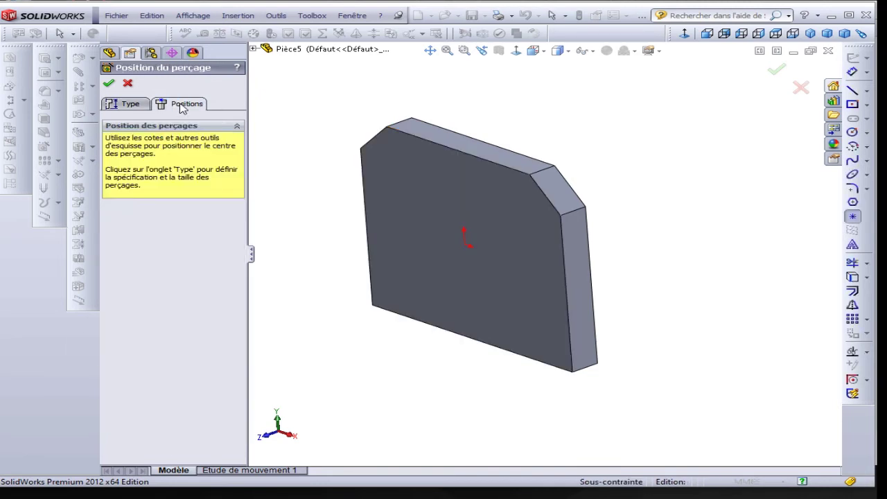
{"action": "left_click", "coordinate": [416, 185]}
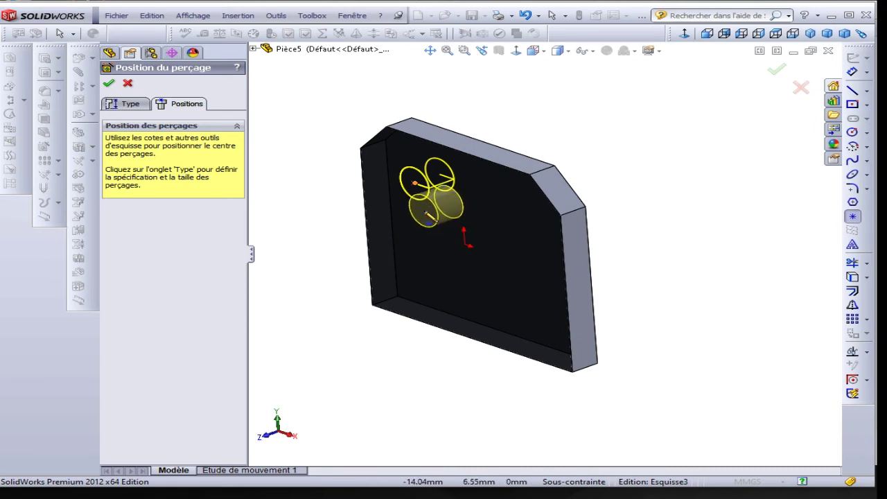
{"action": "key", "text": "Escape"}
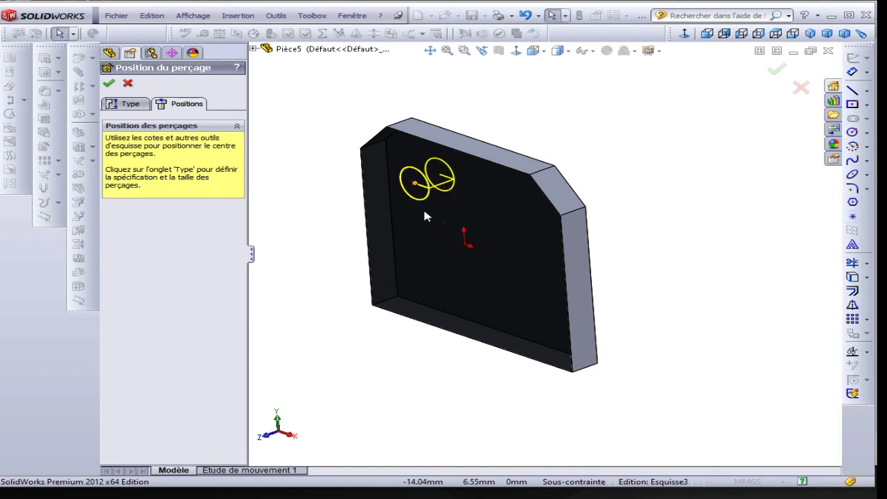
Viewing the face straight on, draw a vertical centerline through the origin.
{"action": "left_click", "coordinate": [517, 50]}
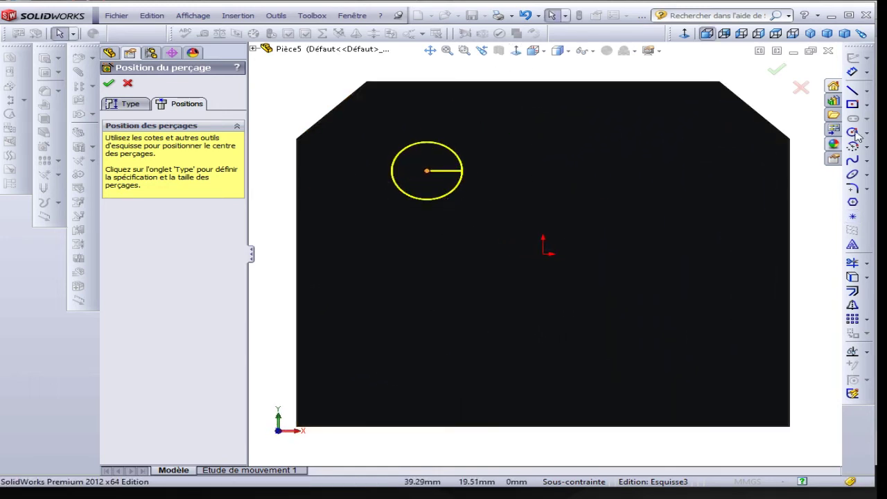
{"action": "left_click", "coordinate": [865, 91]}
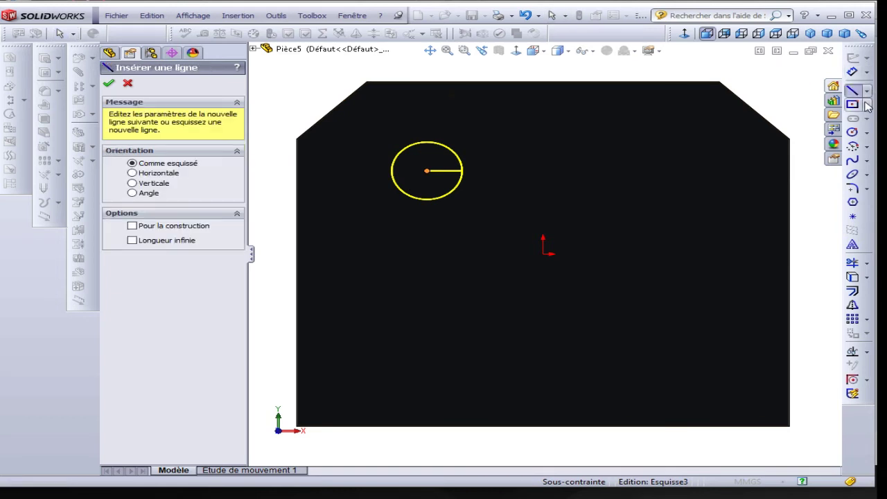
{"action": "left_click", "coordinate": [860, 103]}
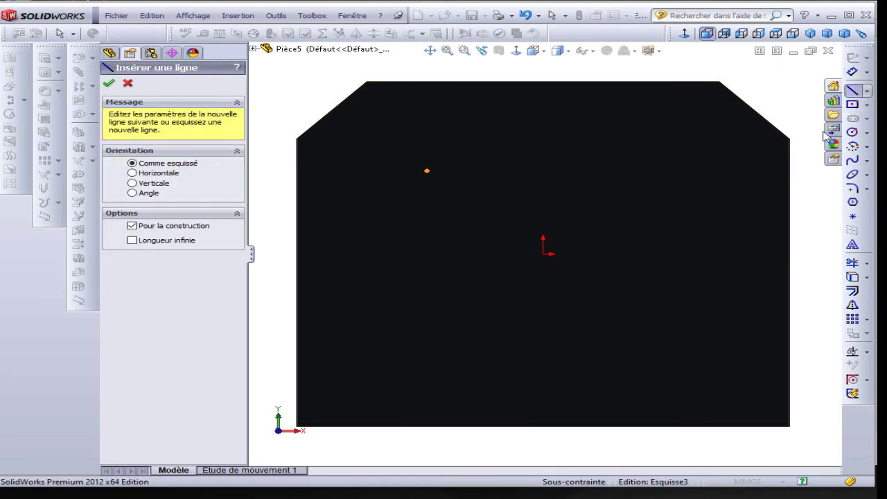
{"action": "left_click", "coordinate": [543, 71]}
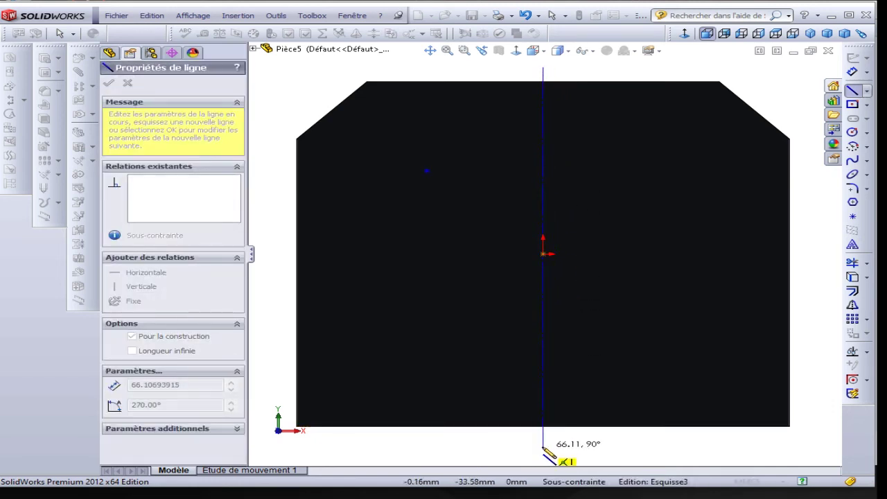
{"action": "left_click", "coordinate": [543, 447]}
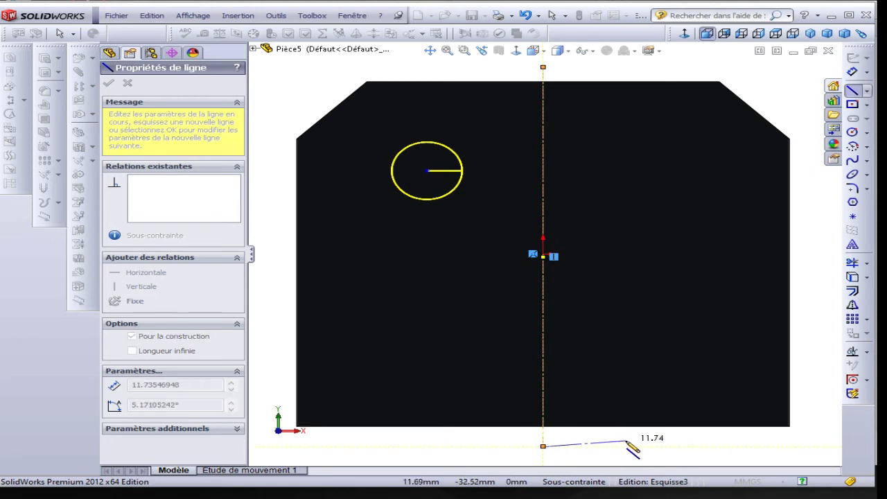
{"action": "key", "text": "Escape"}
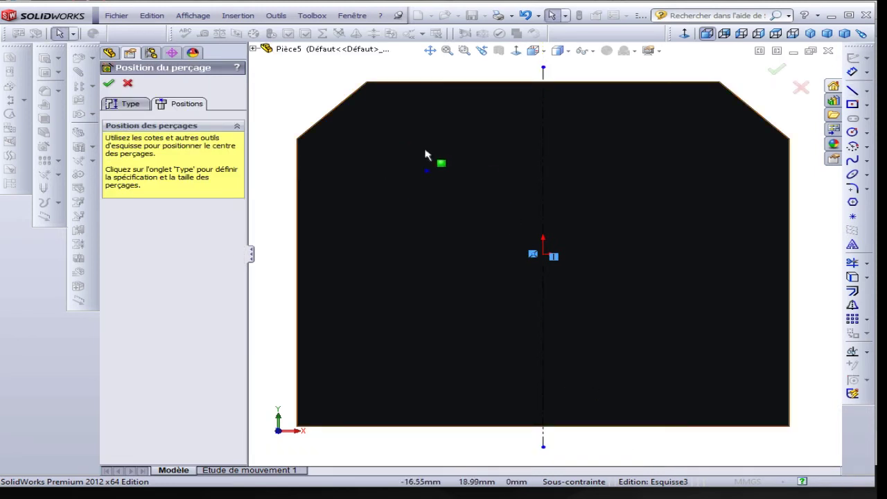
Put the hole on the centerline 48 mm above the bottom edge and finish it.
{"action": "left_click_drag", "start_coordinate": [426, 172], "coordinate": [544, 145]}
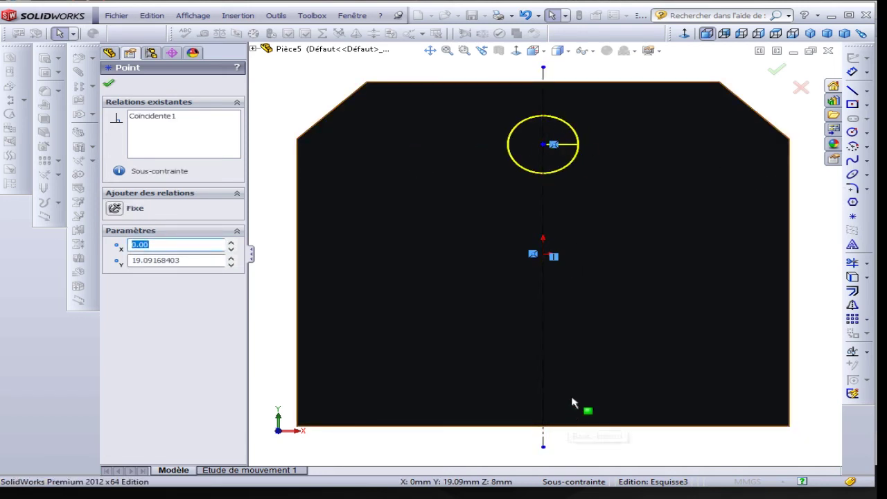
{"action": "key", "text": "f"}
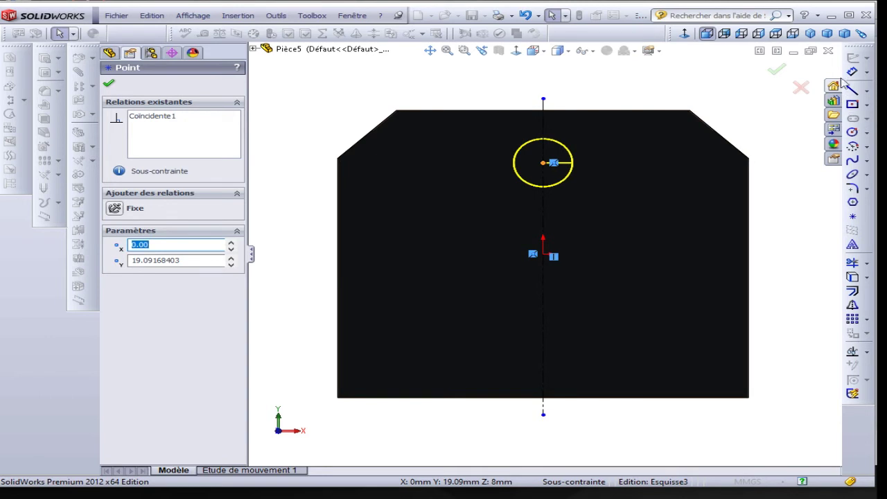
{"action": "left_click", "coordinate": [852, 72]}
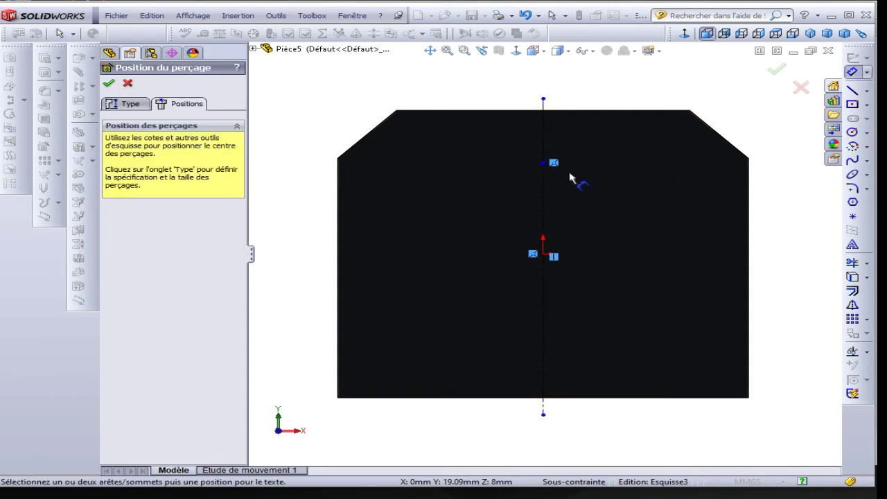
{"action": "left_click", "coordinate": [545, 165]}
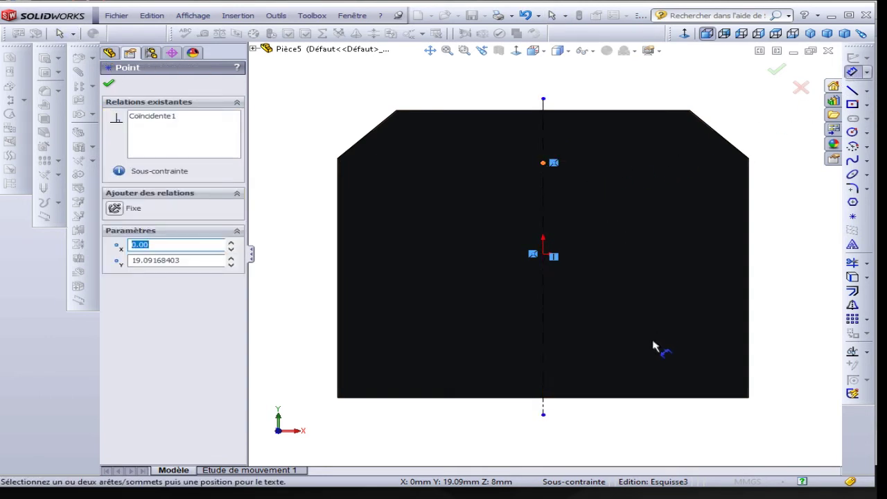
{"action": "left_click", "coordinate": [645, 399]}
{"action": "left_click", "coordinate": [801, 267]}
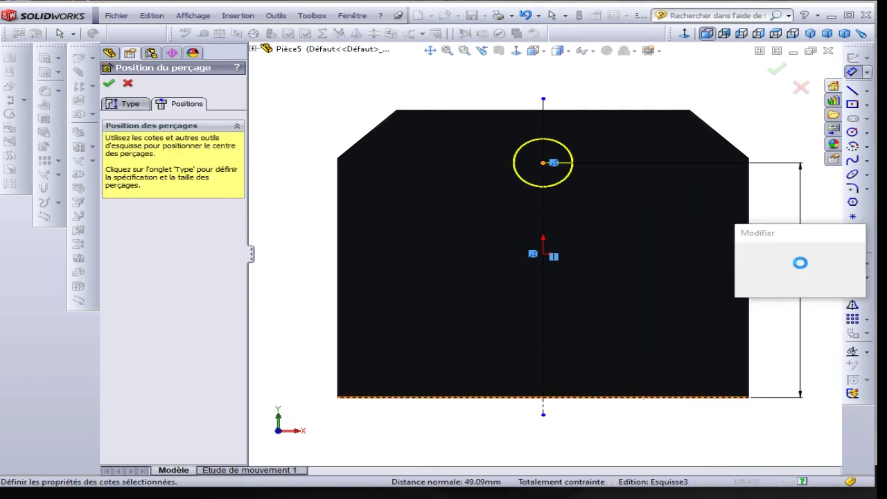
{"action": "type", "text": "48"}
{"action": "key", "text": "Return"}
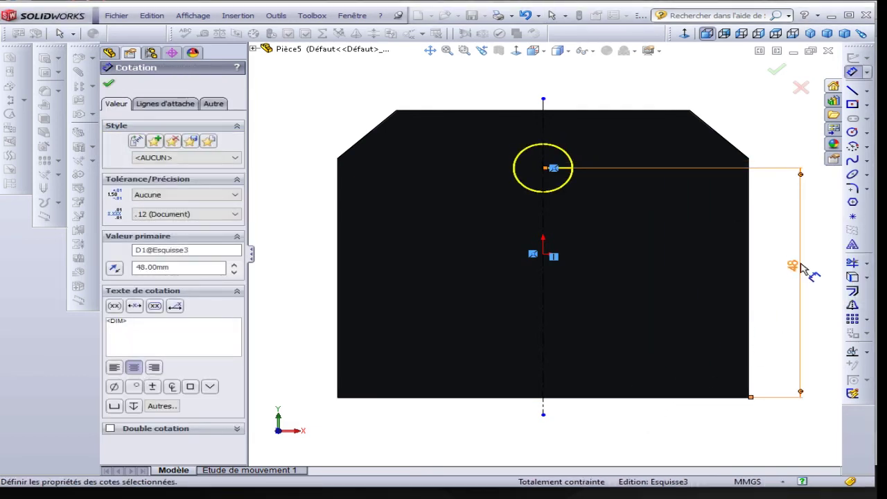
{"action": "left_click", "coordinate": [109, 83]}
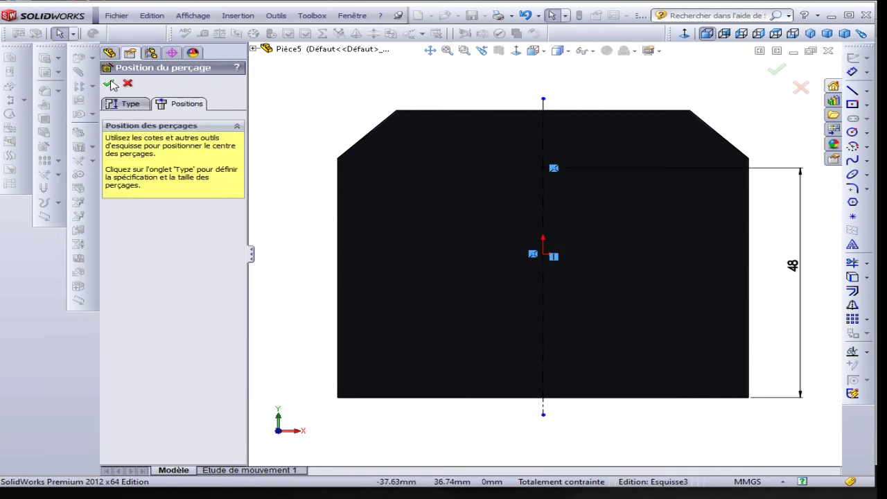
{"action": "left_click", "coordinate": [109, 88]}
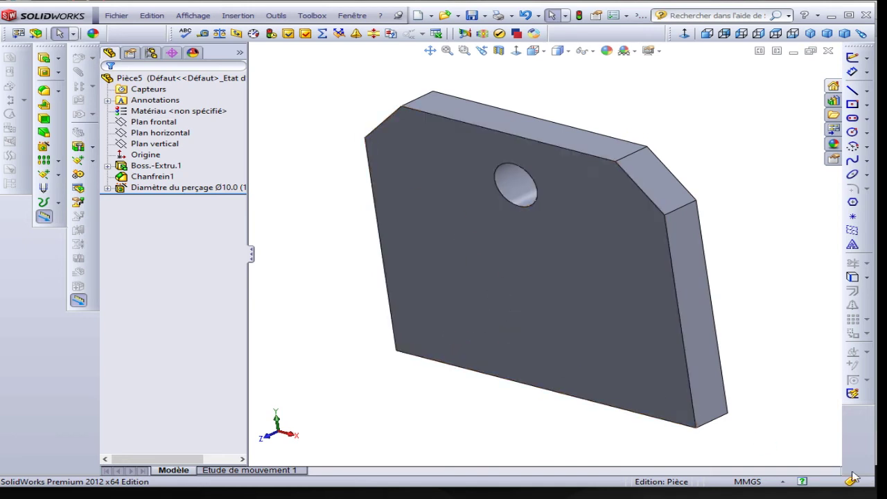
{"action": "key", "text": "alt+Tab"}
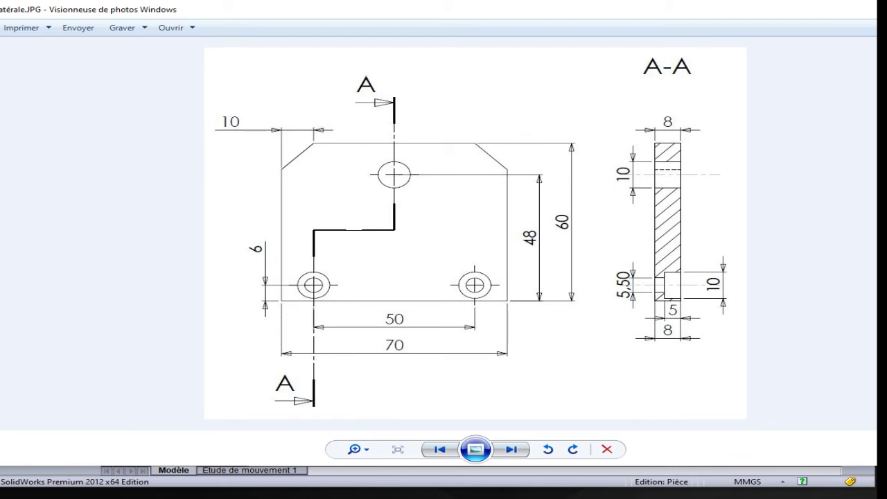
Return from the reference drawing to the SolidWorks part.
{"action": "key", "text": "alt+Tab"}
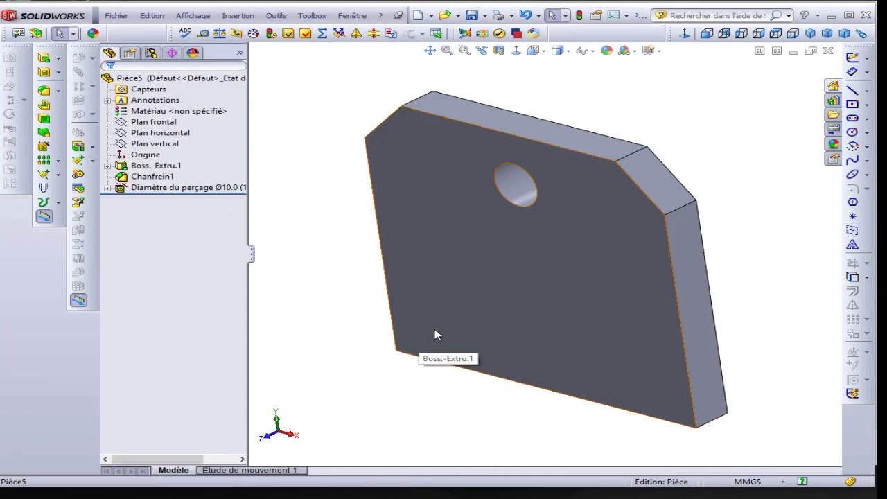
Set up an M5 ISO 4762 counterbored through-all hole on the plate's front face.
{"action": "left_click", "coordinate": [436, 335]}
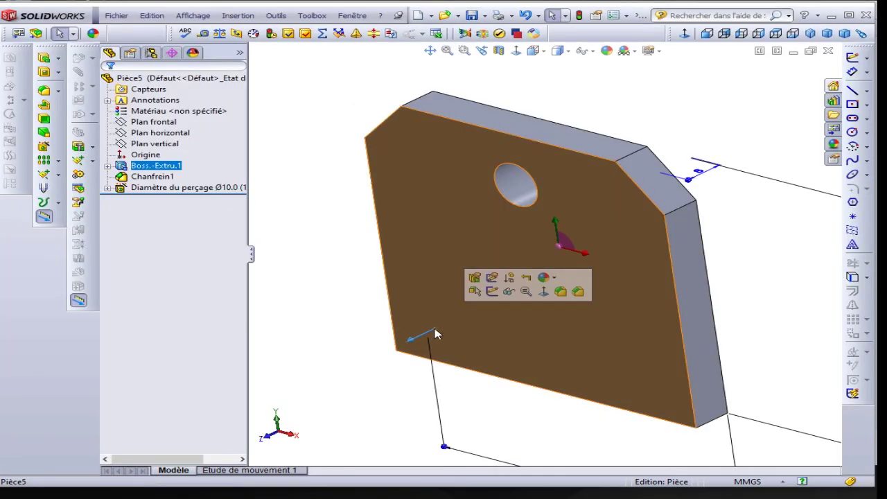
{"action": "left_click", "coordinate": [44, 148]}
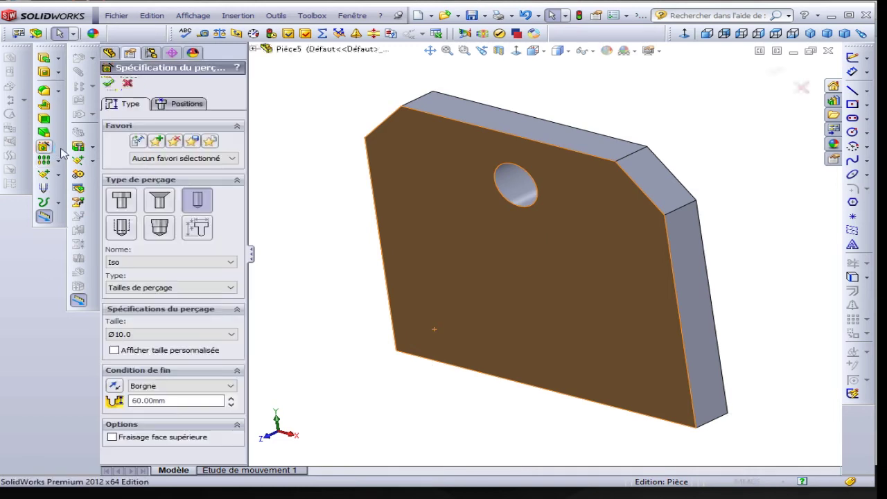
{"action": "left_click", "coordinate": [199, 201]}
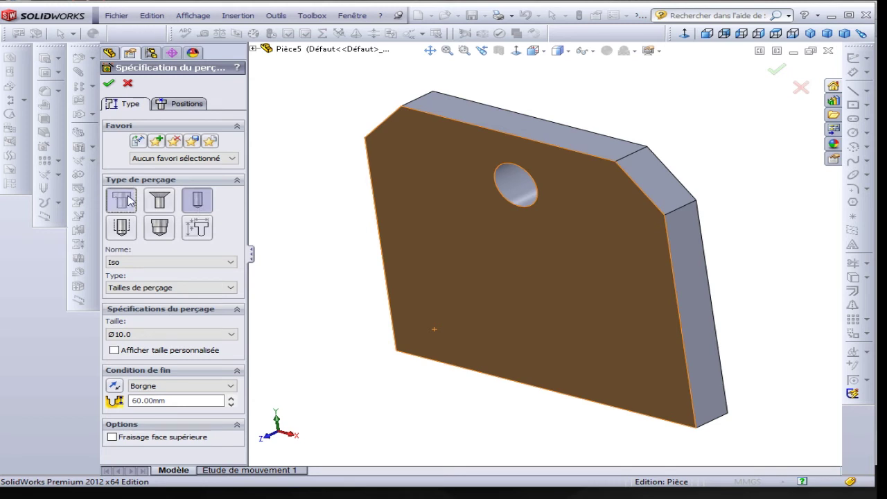
{"action": "left_click", "coordinate": [128, 201]}
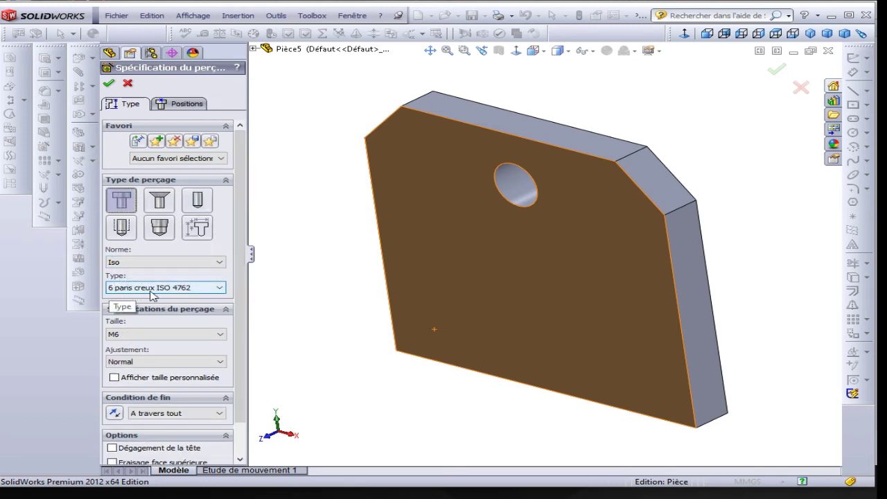
{"action": "left_click", "coordinate": [128, 336]}
{"action": "scroll", "coordinate": [128, 350], "scroll_direction": "up", "scroll_amount": 1}
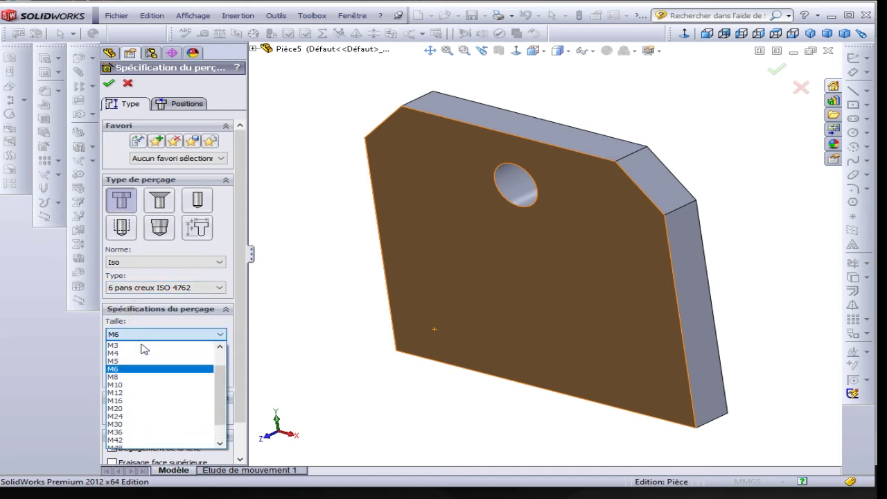
{"action": "left_click", "coordinate": [131, 360]}
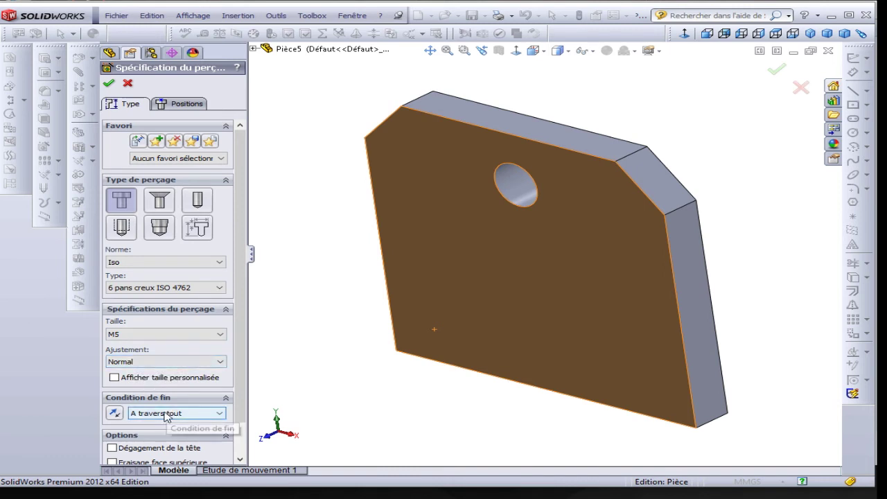
{"action": "scroll", "coordinate": [243, 388], "scroll_direction": "down", "scroll_amount": 2}
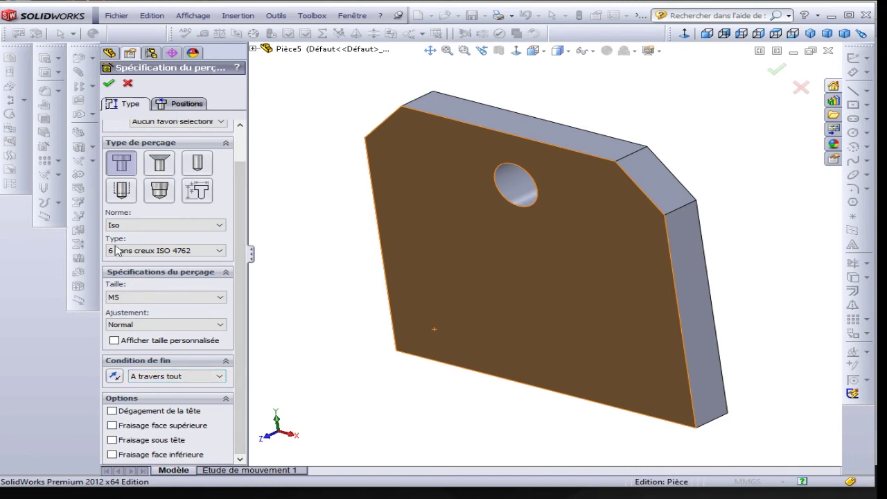
{"action": "left_click", "coordinate": [178, 104]}
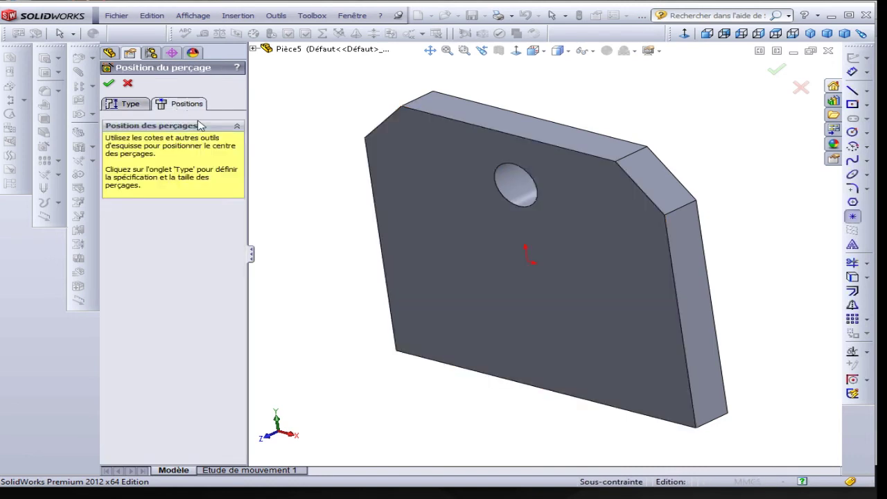
Place the first counterbore point near the plate's lower-left corner and view the face Normal To.
{"action": "left_click", "coordinate": [436, 331]}
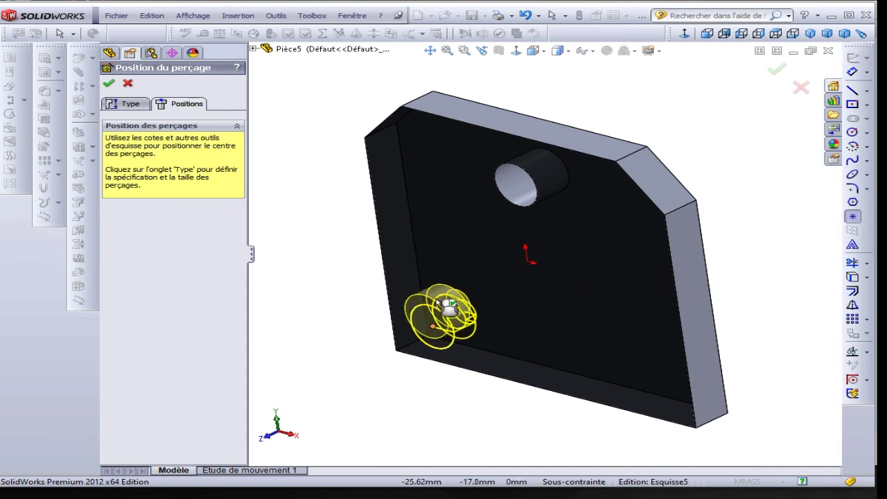
{"action": "key", "text": "Escape"}
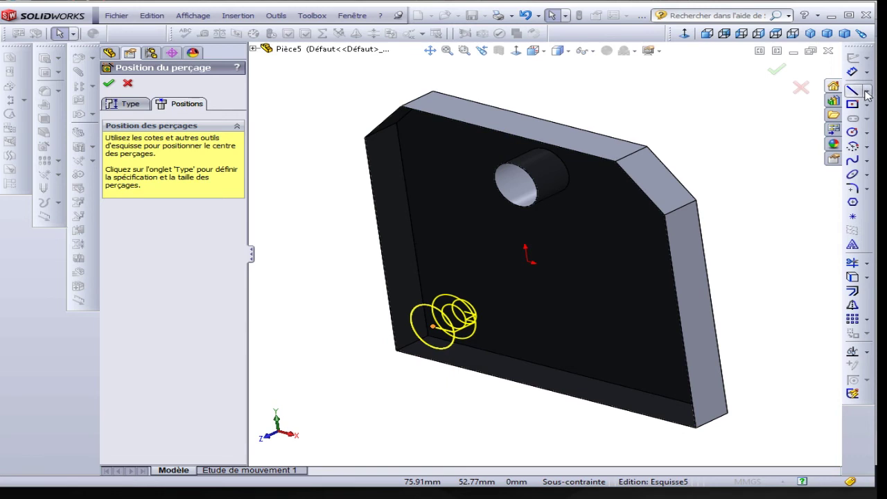
{"action": "left_click", "coordinate": [525, 56]}
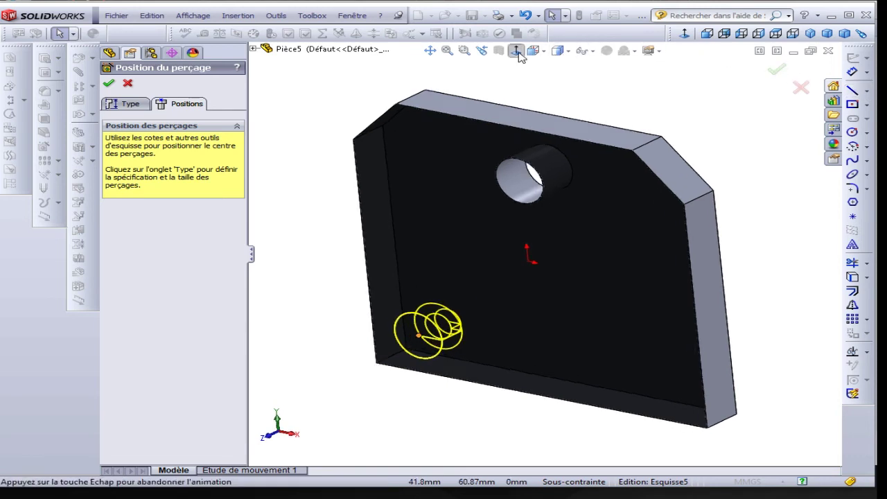
{"action": "left_click", "coordinate": [868, 95]}
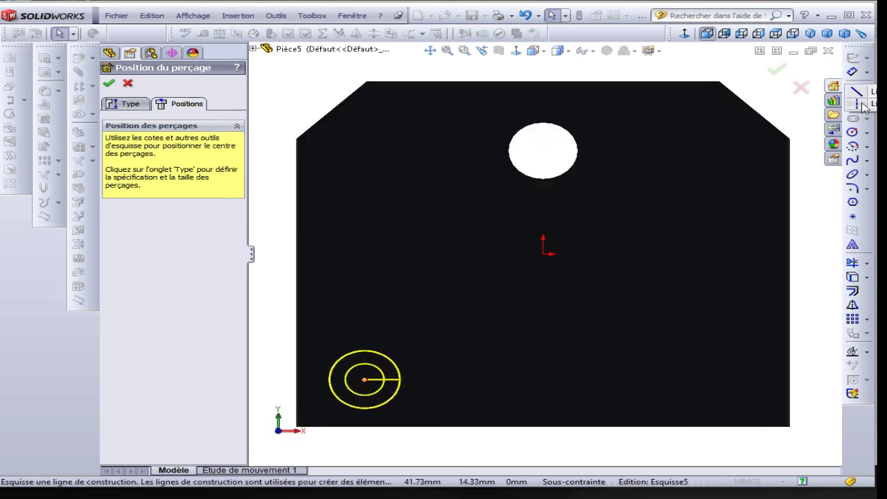
Draw a vertical construction centreline from below the plate up to the Ø10 hole.
{"action": "left_click", "coordinate": [863, 104]}
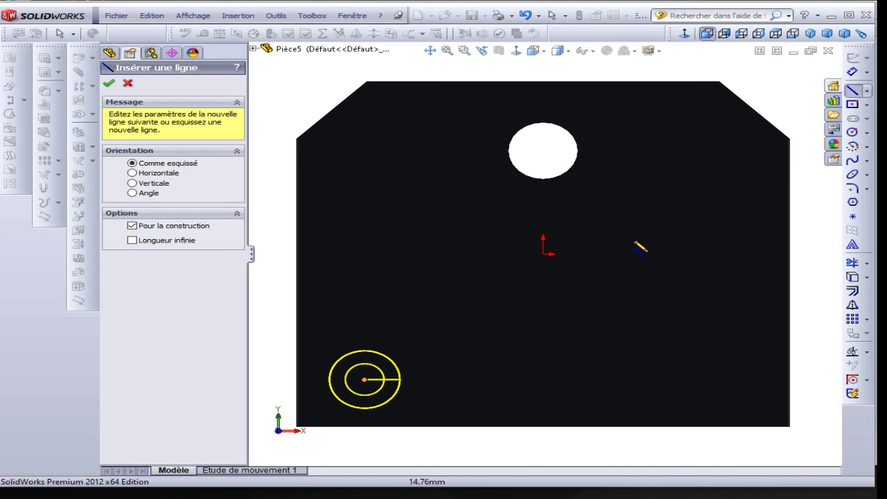
{"action": "left_click", "coordinate": [543, 450]}
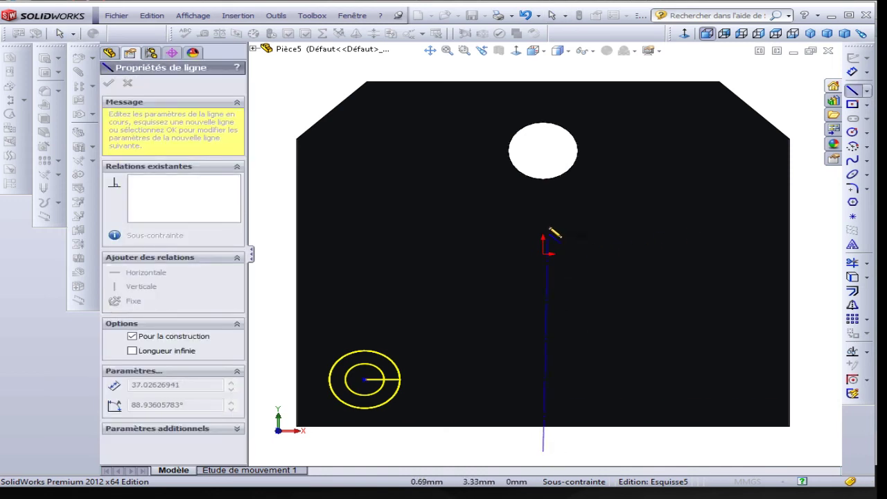
{"action": "left_click", "coordinate": [543, 131]}
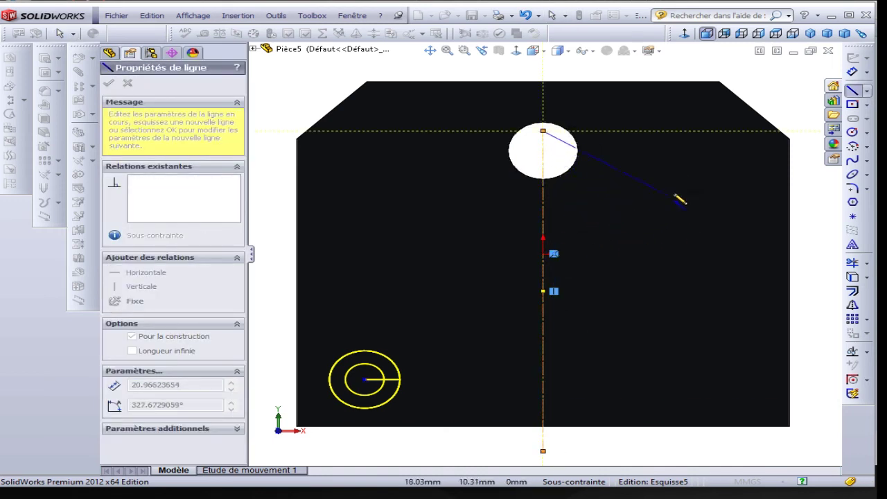
{"action": "key", "text": "Escape"}
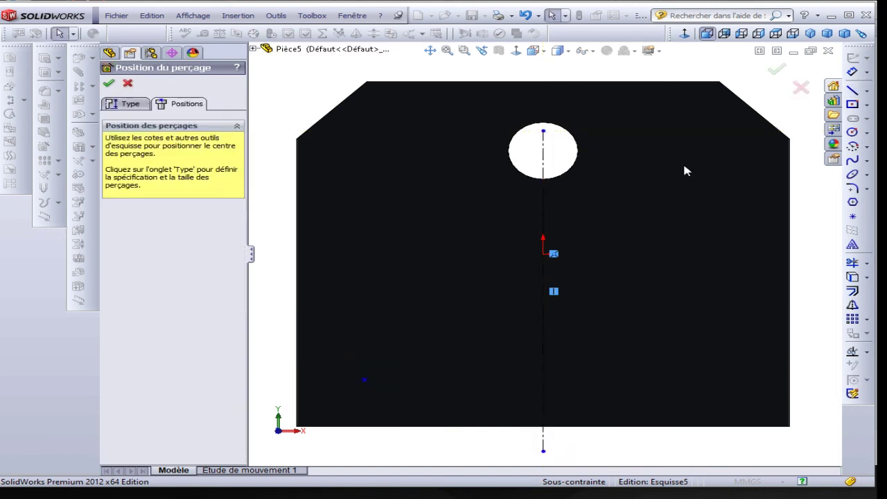
Mirror the hole point across the centreline symmetrically and drag both hole points slightly higher.
{"action": "left_click", "coordinate": [366, 382]}
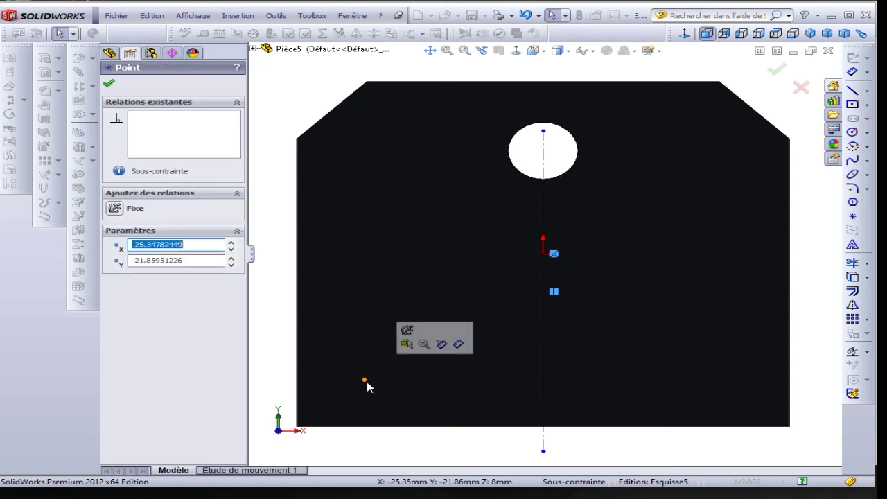
{"action": "left_click", "coordinate": [542, 343], "text": "ctrl"}
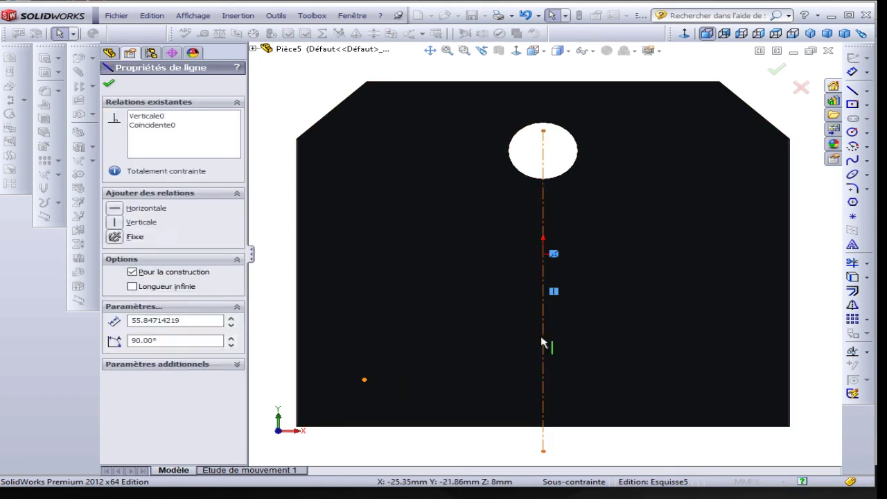
{"action": "left_click", "coordinate": [853, 305]}
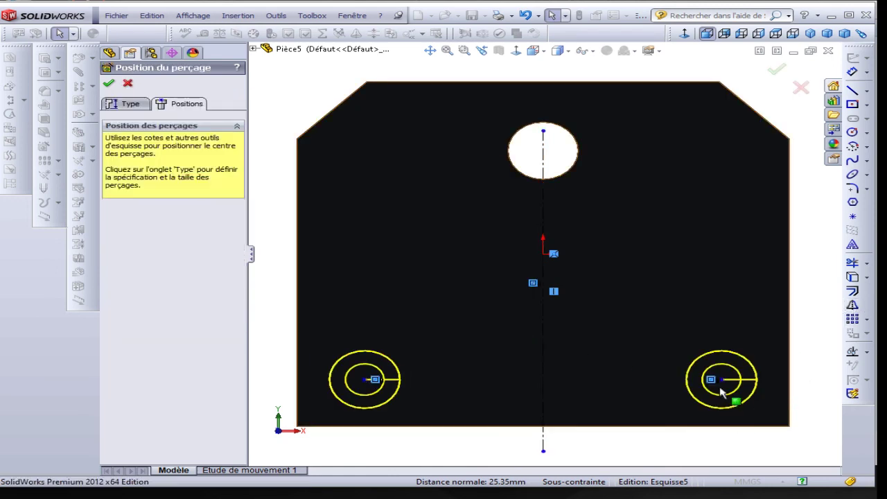
{"action": "left_click_drag", "start_coordinate": [719, 381], "coordinate": [714, 364]}
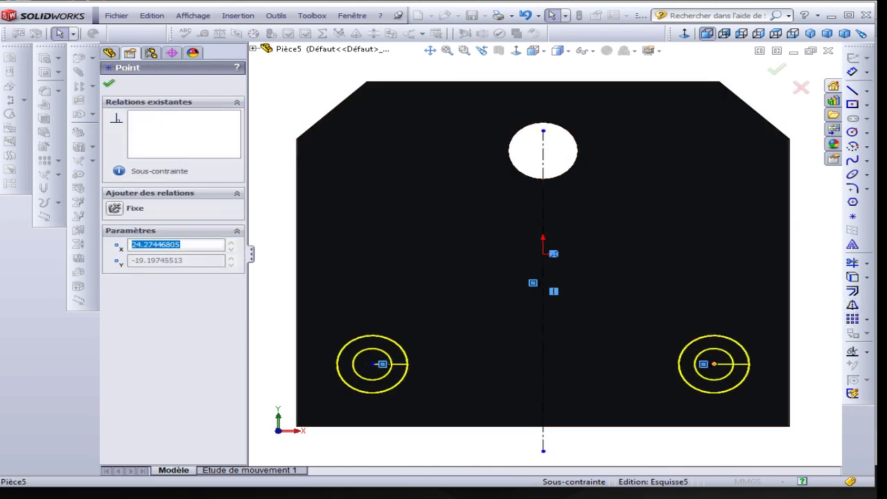
Dimension the two counterbore centres 50 mm apart, with the dimension placed below the plate.
{"action": "left_click", "coordinate": [852, 71]}
{"action": "left_click", "coordinate": [381, 364]}
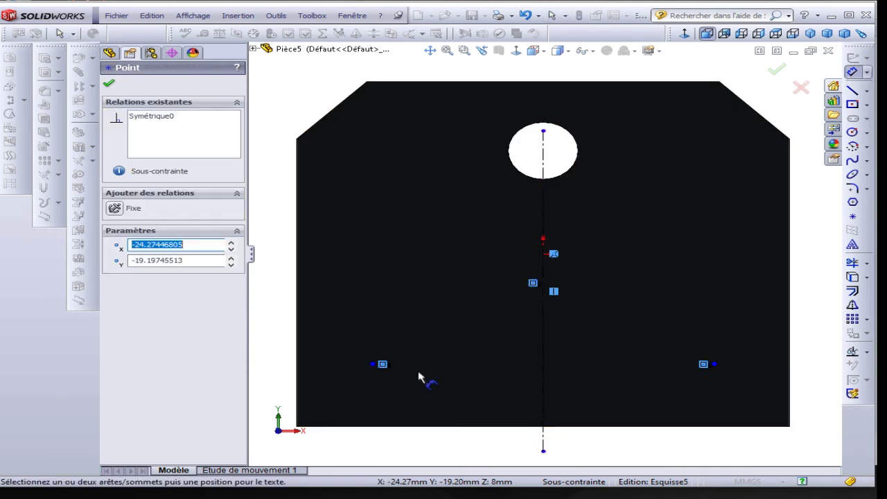
{"action": "left_click", "coordinate": [717, 366]}
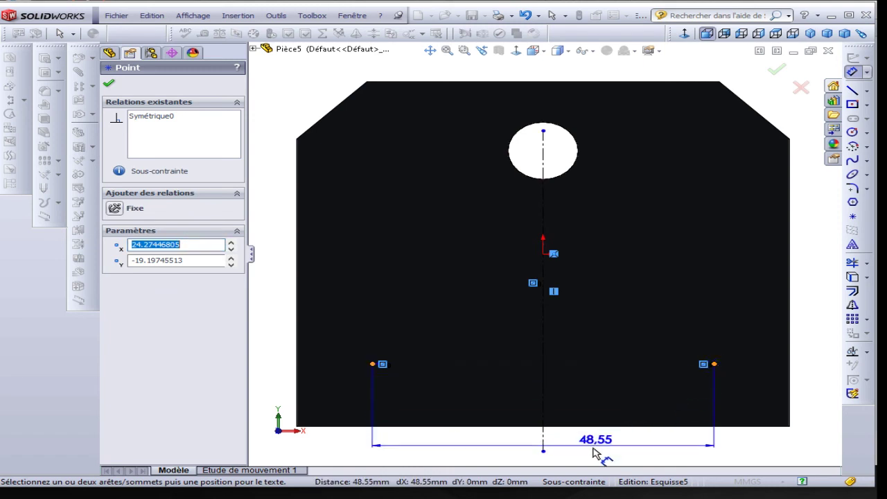
{"action": "left_click", "coordinate": [545, 455]}
{"action": "type", "text": "50"}
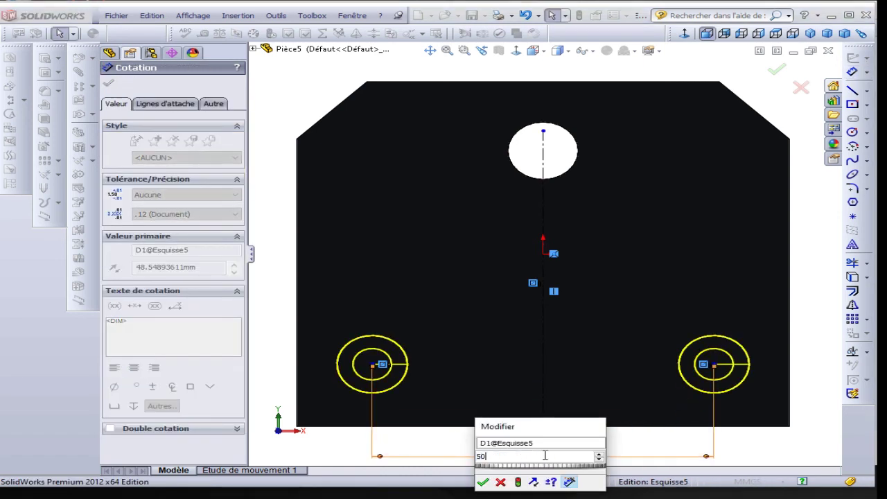
{"action": "key", "text": "Return"}
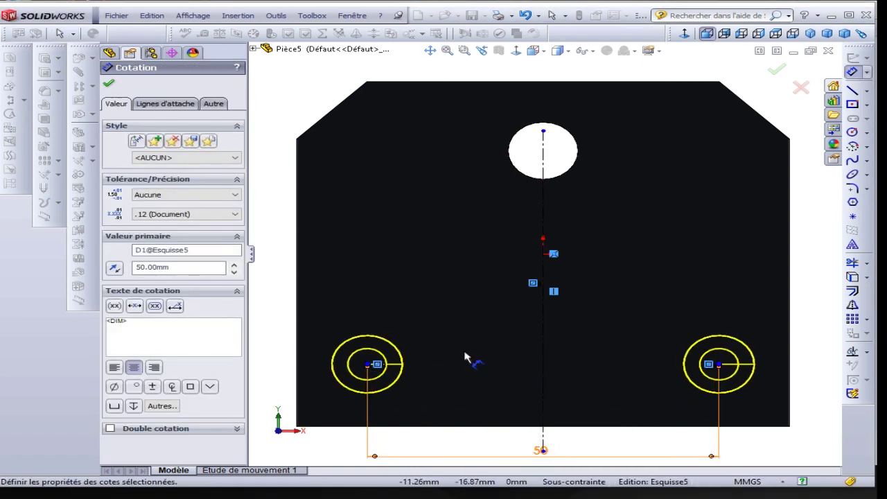
{"action": "key", "text": "Escape"}
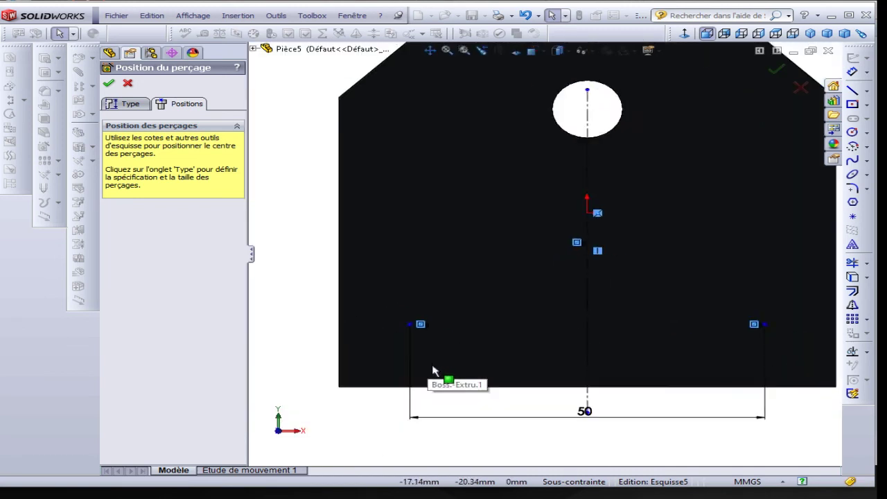
{"action": "scroll", "coordinate": [416, 361], "scroll_direction": "up", "scroll_amount": 2}
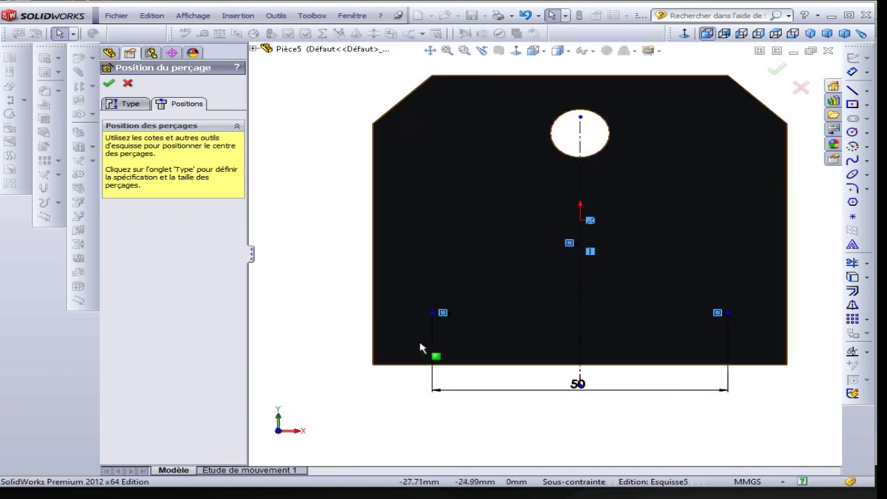
{"action": "left_click", "coordinate": [433, 314]}
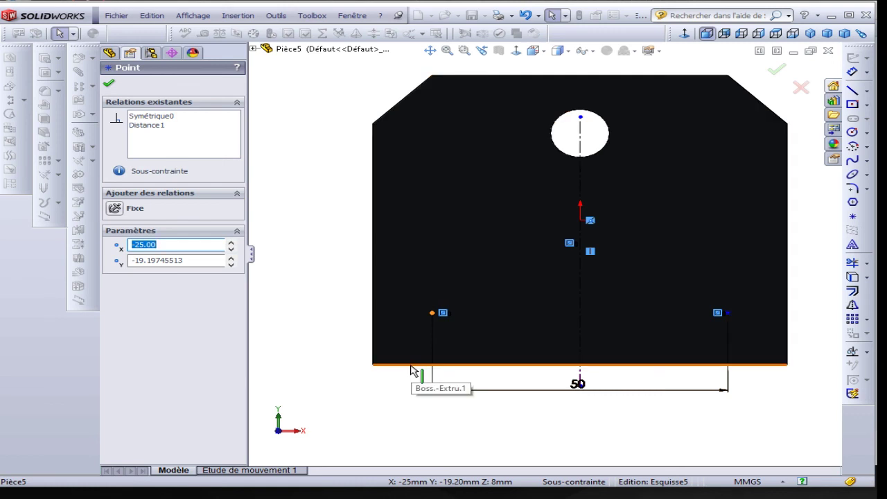
{"action": "key", "text": "Escape"}
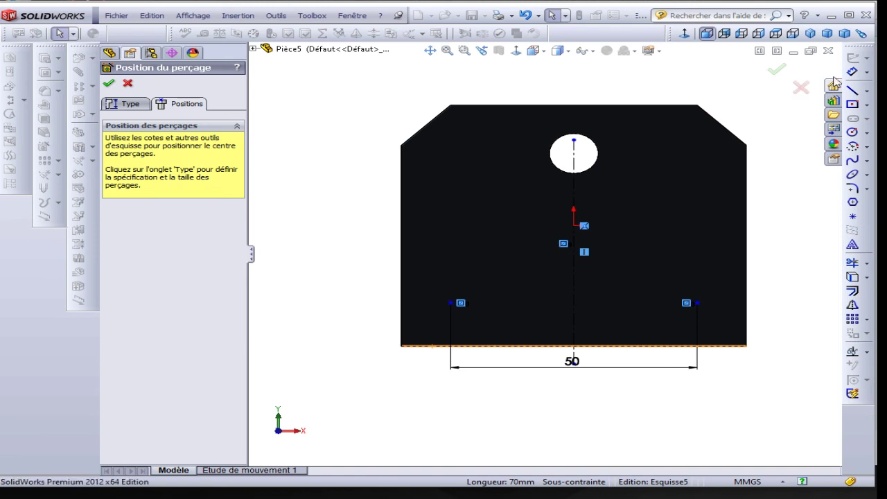
Dimension the left hole centre 6 mm above the plate's bottom edge.
{"action": "left_click", "coordinate": [855, 71]}
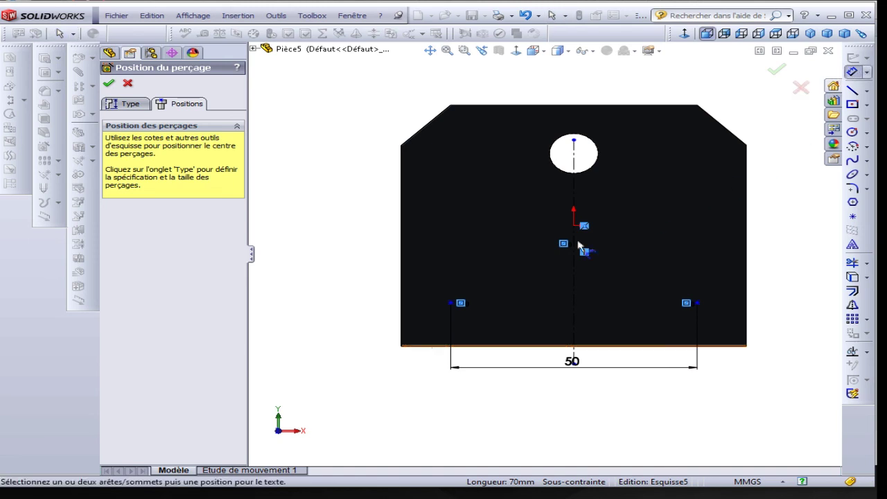
{"action": "left_click", "coordinate": [451, 304]}
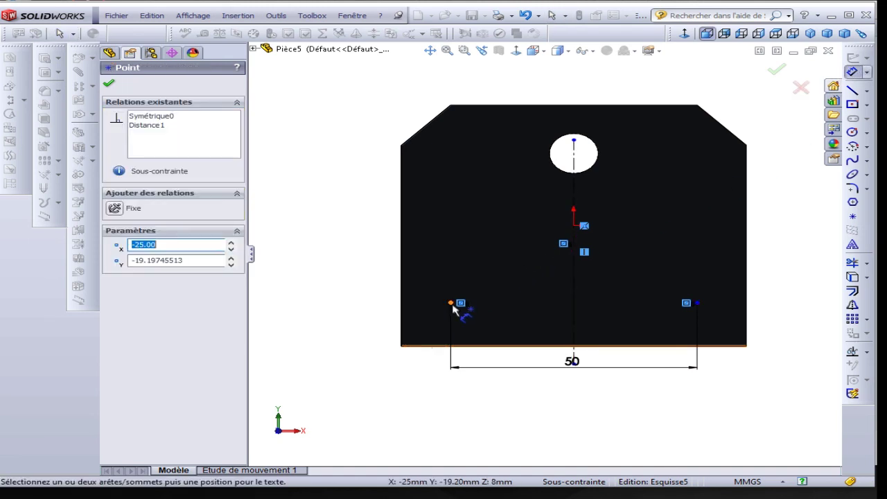
{"action": "left_click", "coordinate": [428, 346]}
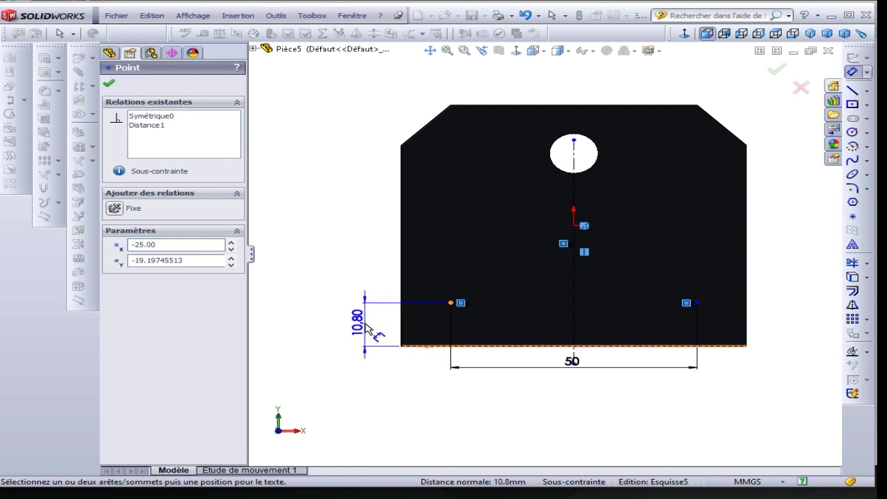
{"action": "left_click", "coordinate": [360, 320]}
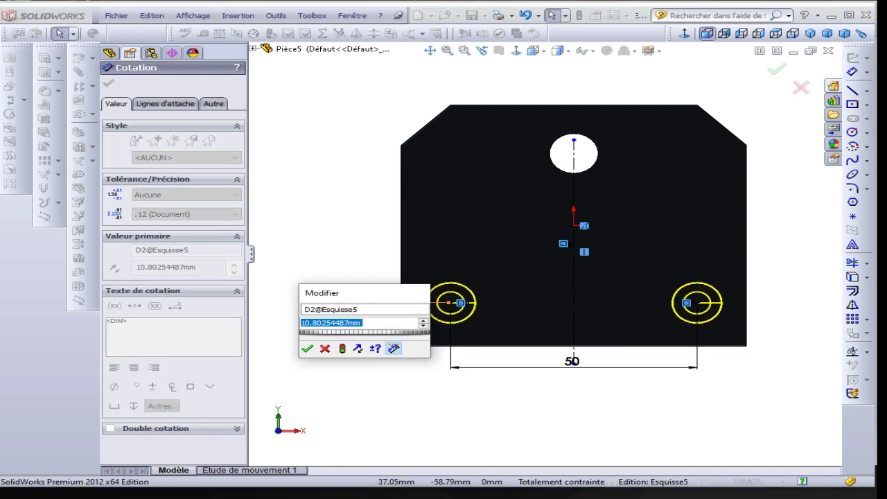
{"action": "key", "text": "alt+Tab"}
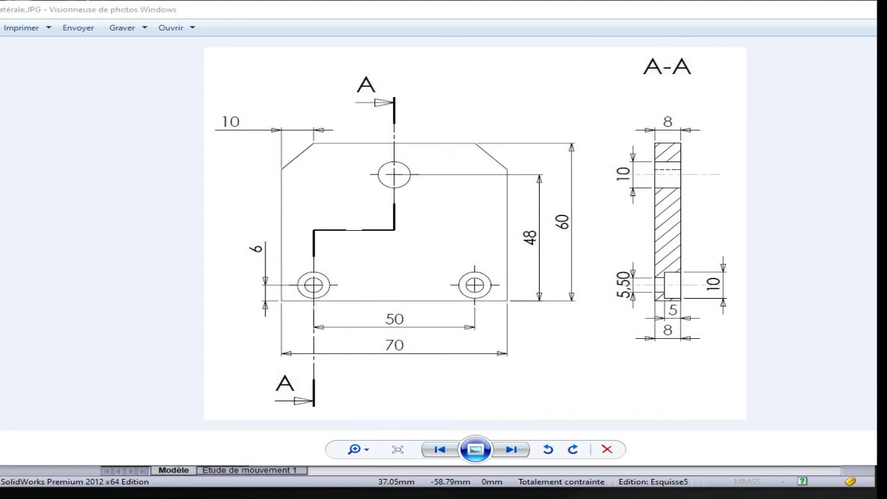
{"action": "key", "text": "alt+Tab"}
{"action": "type", "text": "6"}
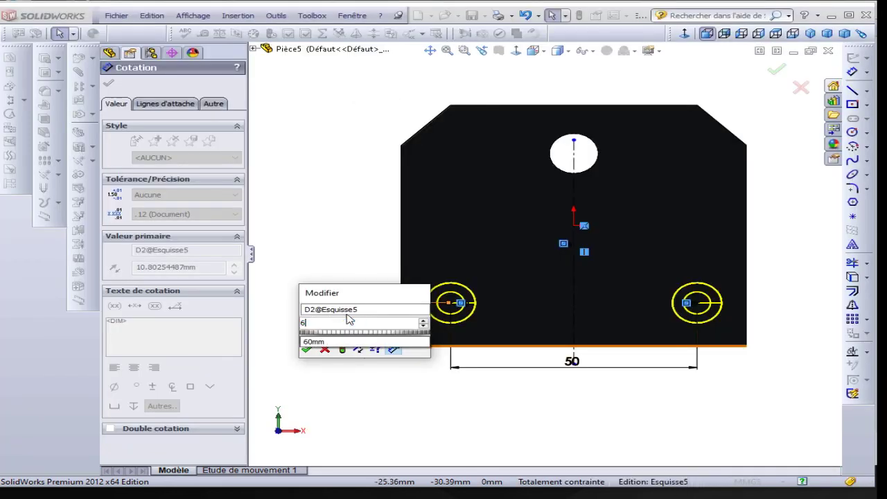
{"action": "key", "text": "Return"}
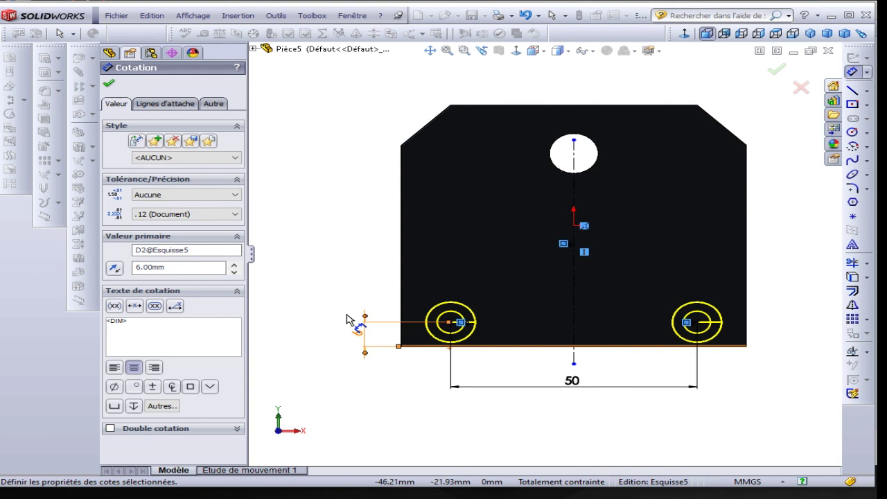
Accept the dimension and finish the counterbore hole feature.
{"action": "left_click", "coordinate": [109, 84]}
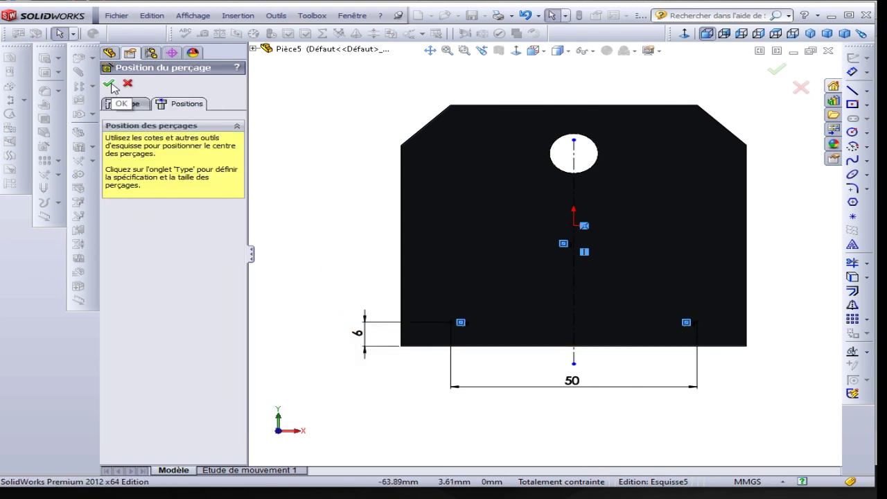
{"action": "left_click", "coordinate": [108, 83]}
{"action": "mouse_move", "coordinate": [434, 228]}
{"action": "middle_mouse_down"}
{"action": "mouse_move", "coordinate": [408, 222]}
{"action": "mouse_move", "coordinate": [376, 235]}
{"action": "mouse_move", "coordinate": [372, 210]}
{"action": "middle_mouse_up"}
Show the plate in isometric view, then bring up the Save As dialog.
{"action": "left_click", "coordinate": [372, 204]}
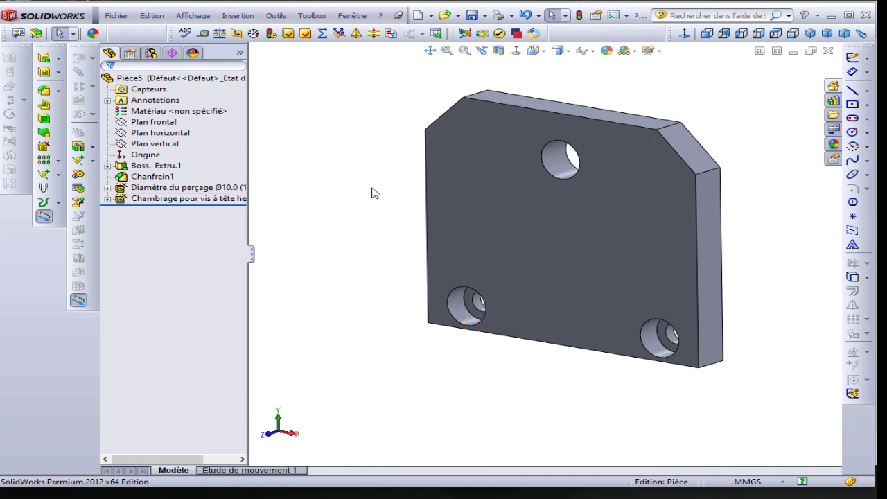
{"action": "scroll", "coordinate": [590, 183], "scroll_direction": "up", "scroll_amount": 1}
{"action": "scroll", "coordinate": [617, 182], "scroll_direction": "down", "scroll_amount": 3}
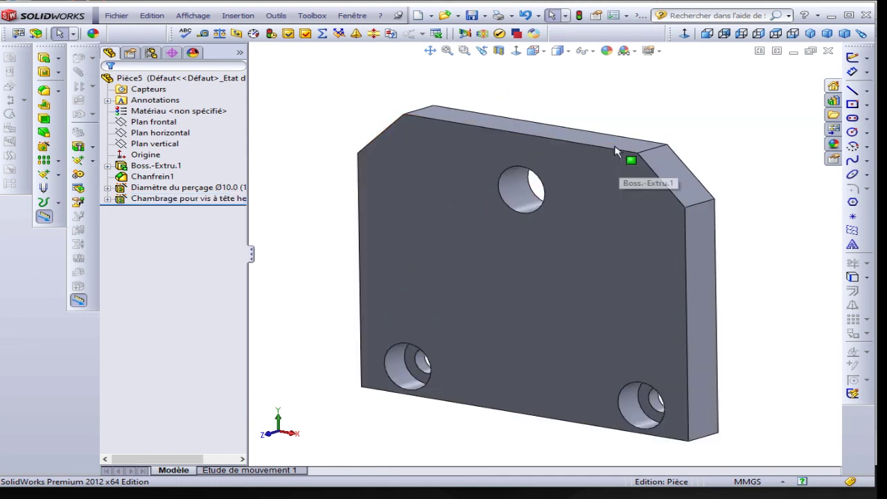
{"action": "left_click", "coordinate": [471, 16]}
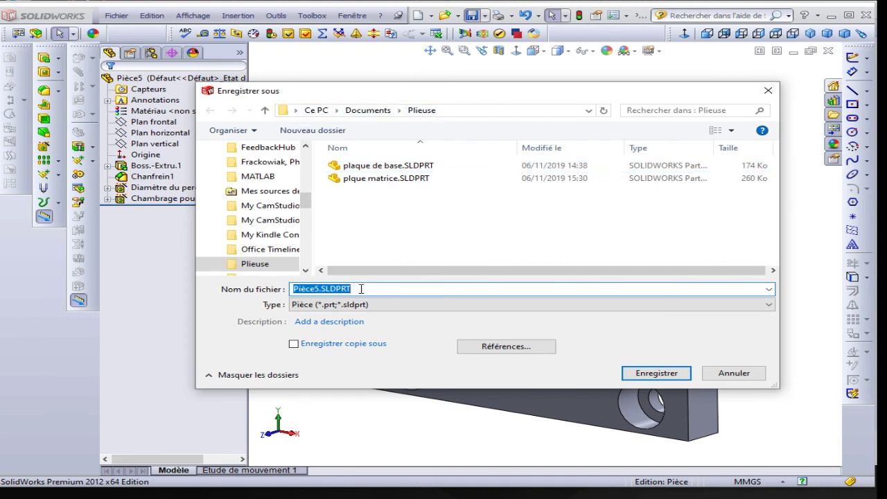
Name the part 'plaque latérale' and save it in the Plieuse folder.
{"action": "type", "text": "pl"}
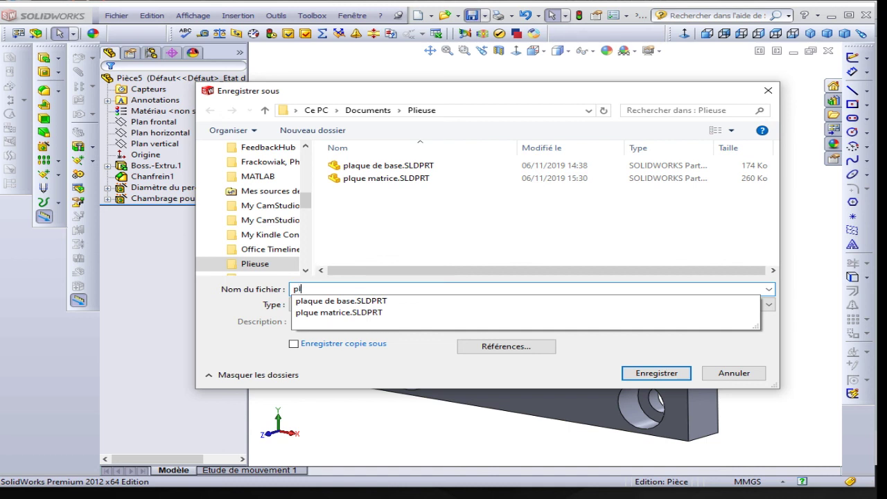
{"action": "type", "text": "aque latérale"}
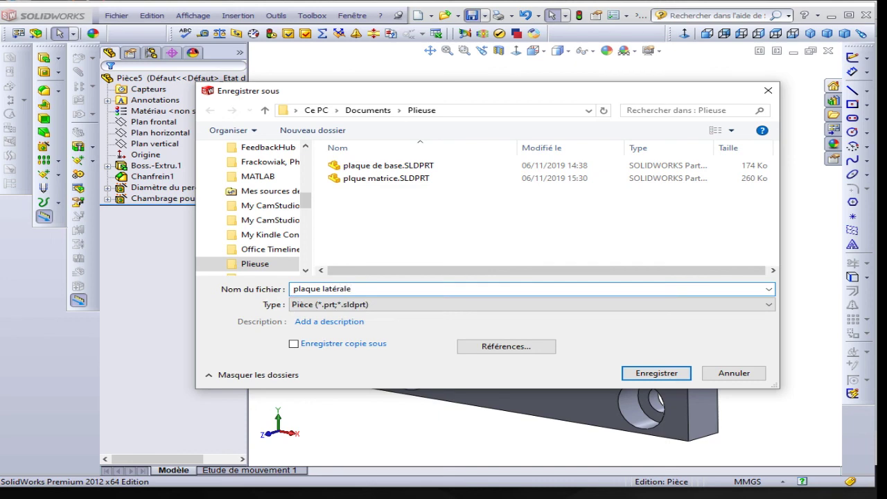
{"action": "left_click", "coordinate": [639, 373]}
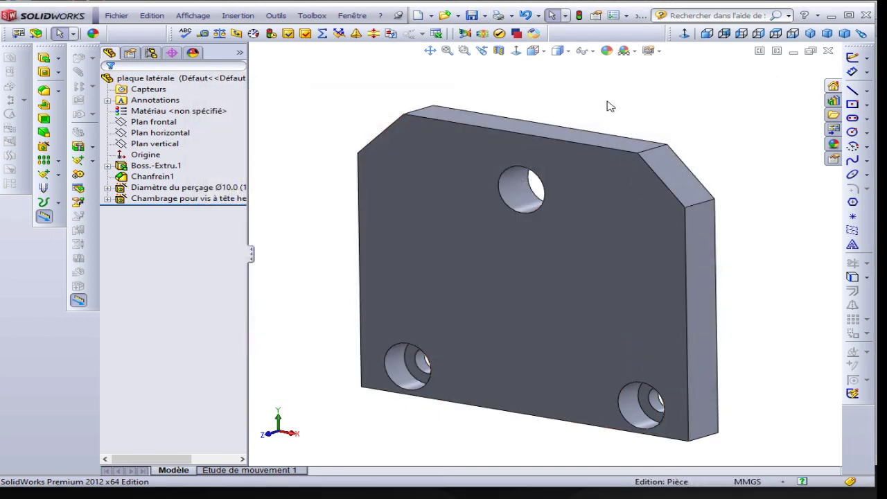